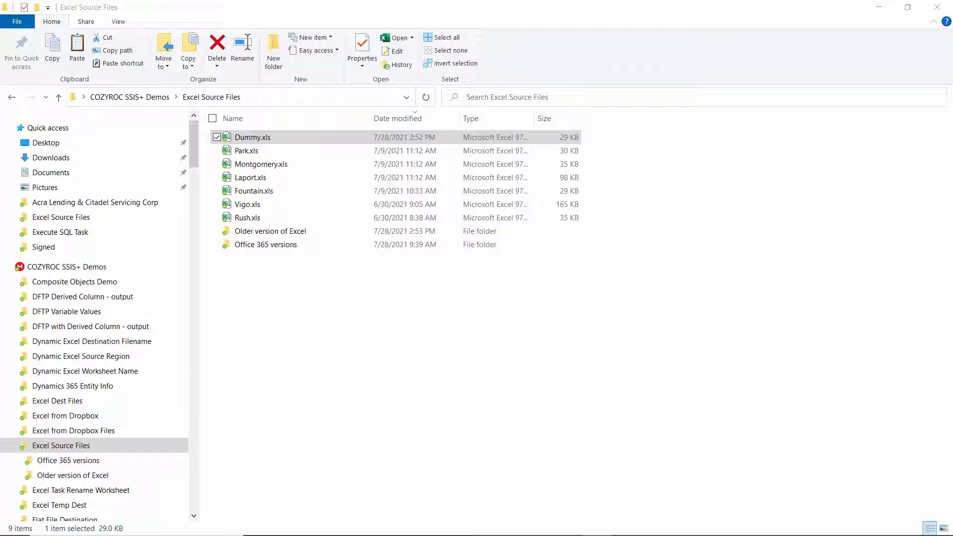
Switch to Visual Studio and add a package variable named TableName with data type String and an empty value
{"action": "mouse_move", "coordinate": [400, 534]}
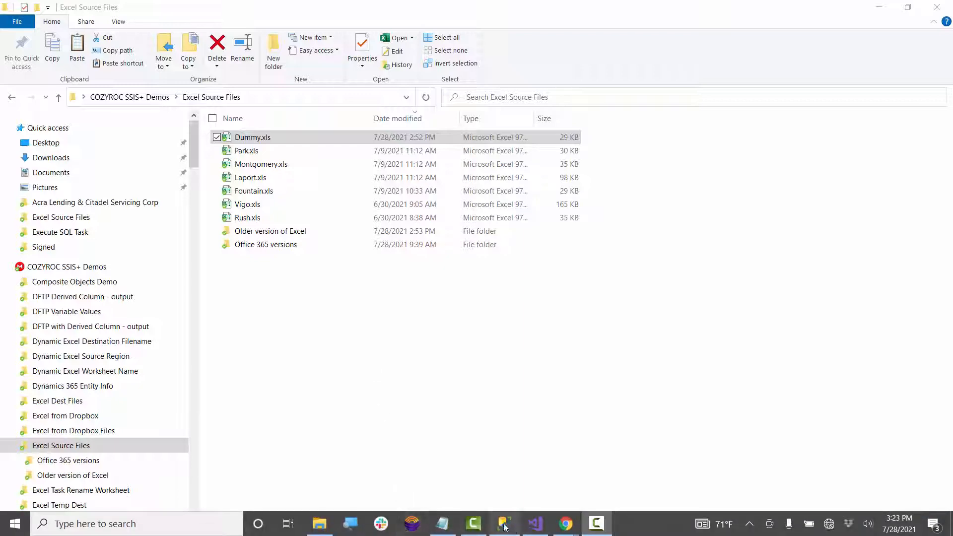
{"action": "left_click", "coordinate": [504, 524]}
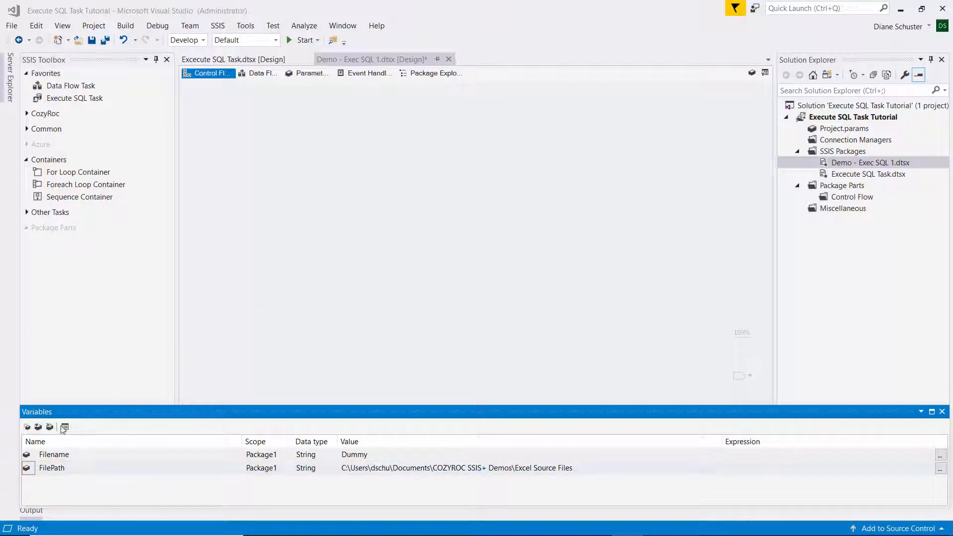
{"action": "left_click", "coordinate": [28, 426]}
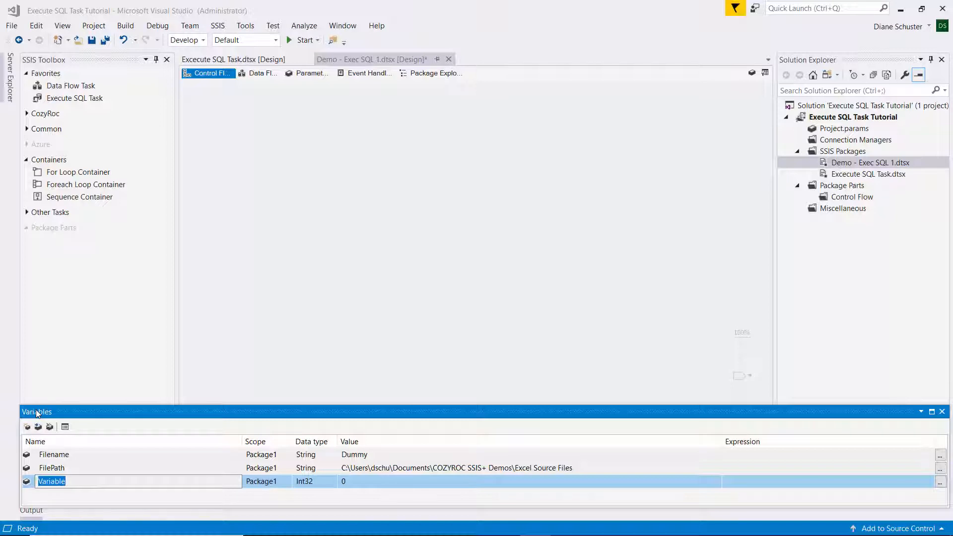
{"action": "type", "text": "TableName"}
{"action": "key", "text": "Tab"}
{"action": "type", "text": "String"}
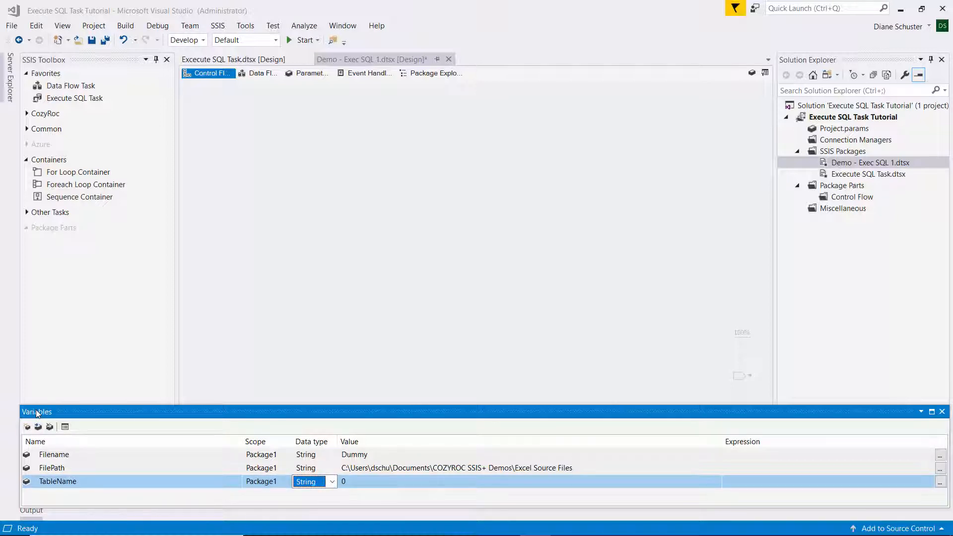
{"action": "key", "text": "Tab"}
{"action": "key", "text": "BackSpace"}
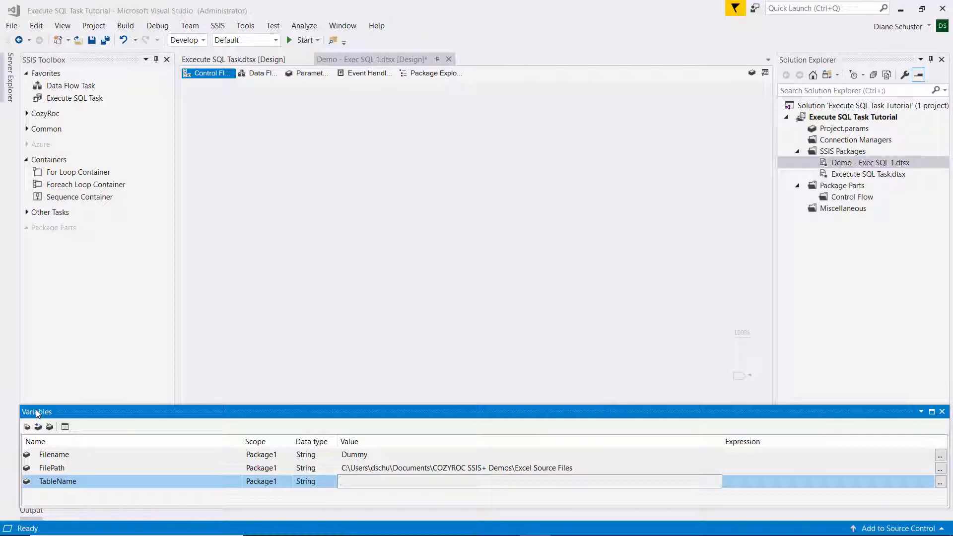
Set the TableName variable's expression to "[" + @[User::Filename] + "]", evaluate it and accept it
{"action": "key", "text": "Tab"}
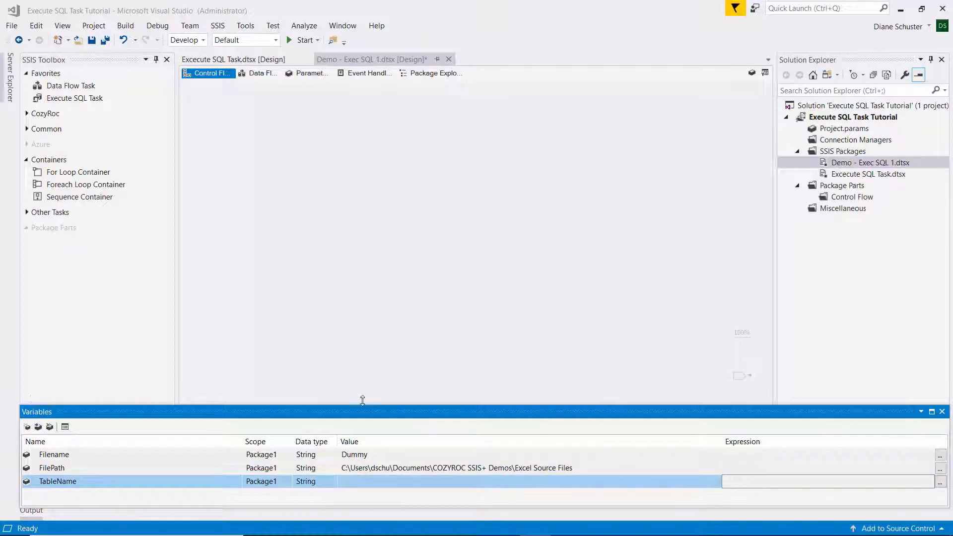
{"action": "left_click", "coordinate": [939, 483]}
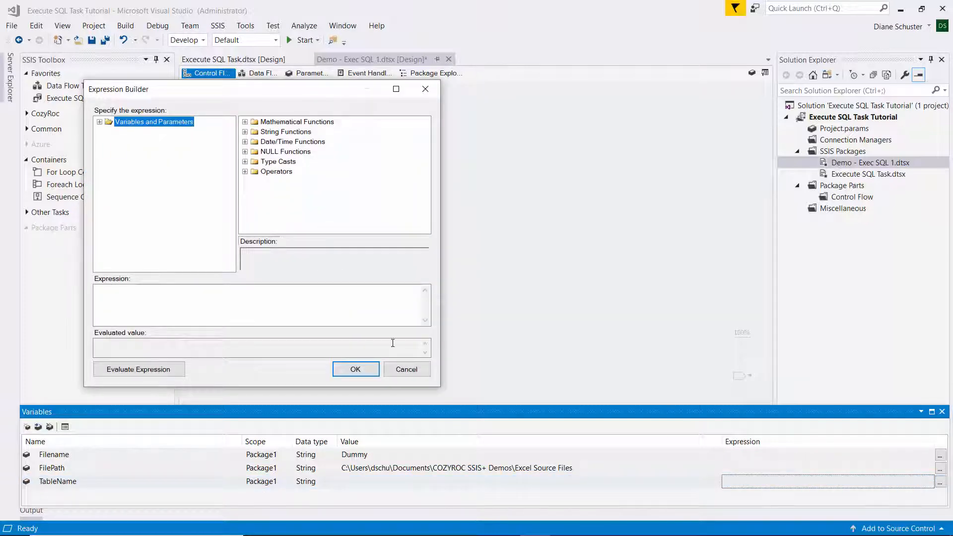
{"action": "left_click", "coordinate": [102, 291]}
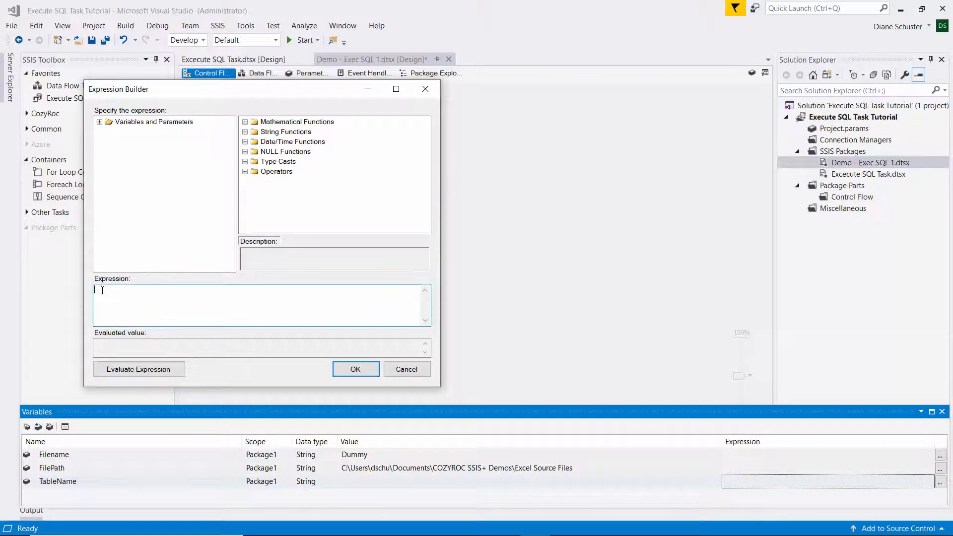
{"action": "type", "text": "\"[\" + @[User::Filename] + \"]\""}
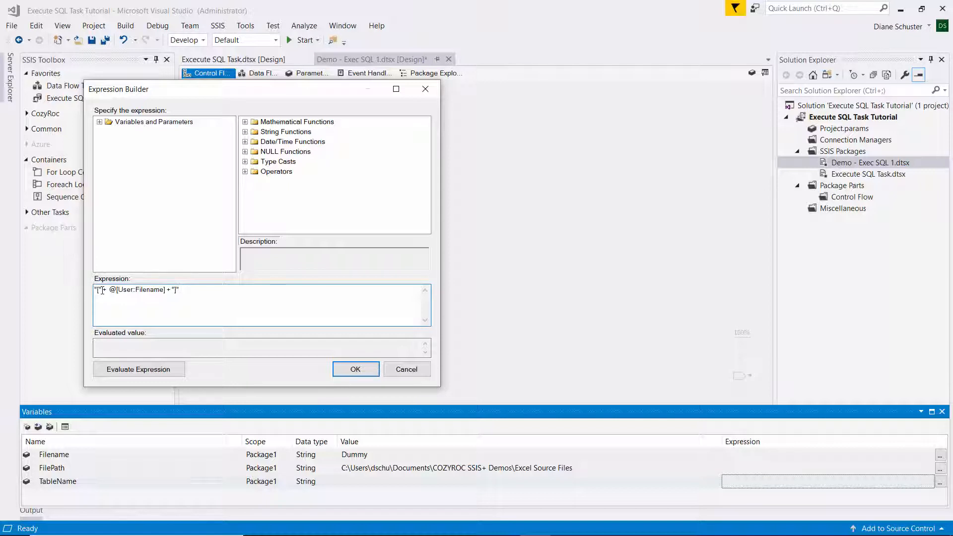
{"action": "left_click", "coordinate": [127, 374]}
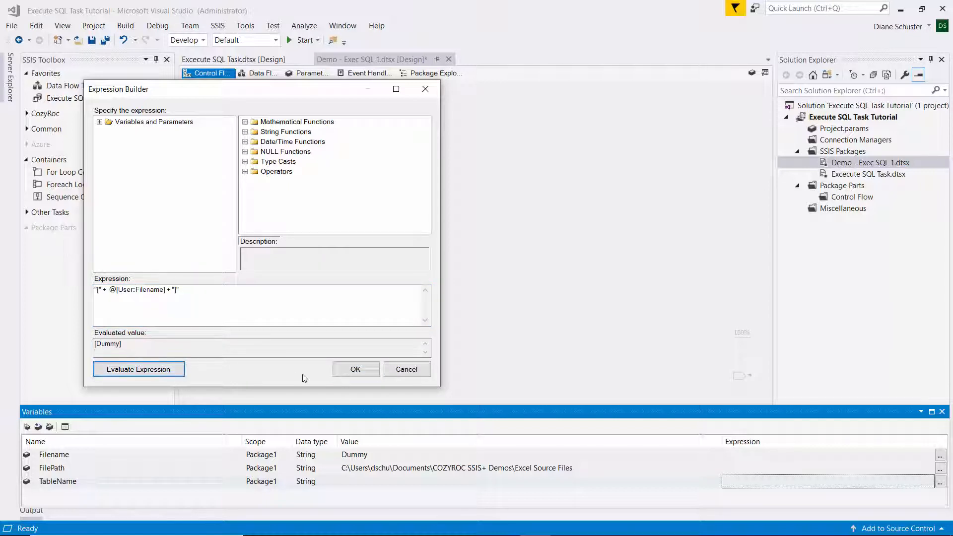
{"action": "left_click", "coordinate": [356, 370]}
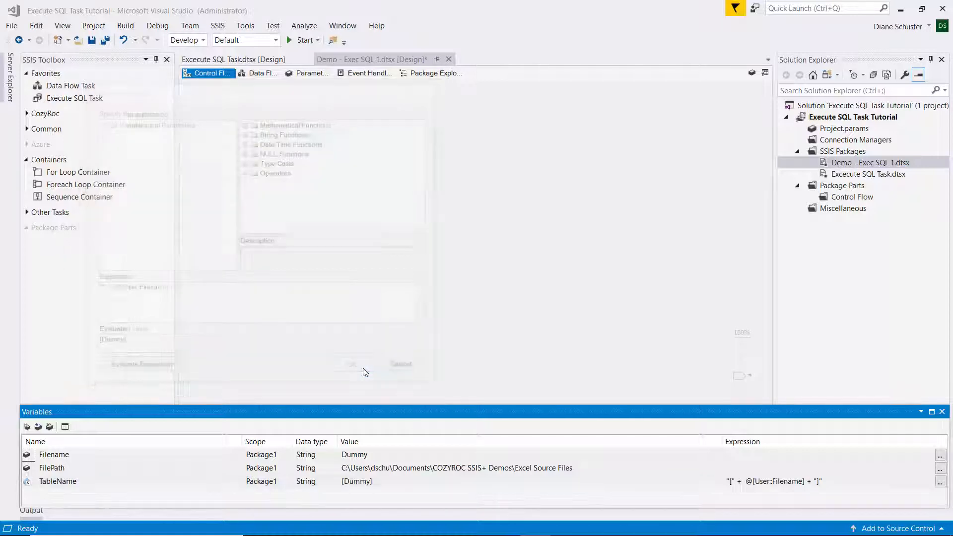
Add another package variable named CreateStmt with data type String
{"action": "left_click", "coordinate": [27, 427]}
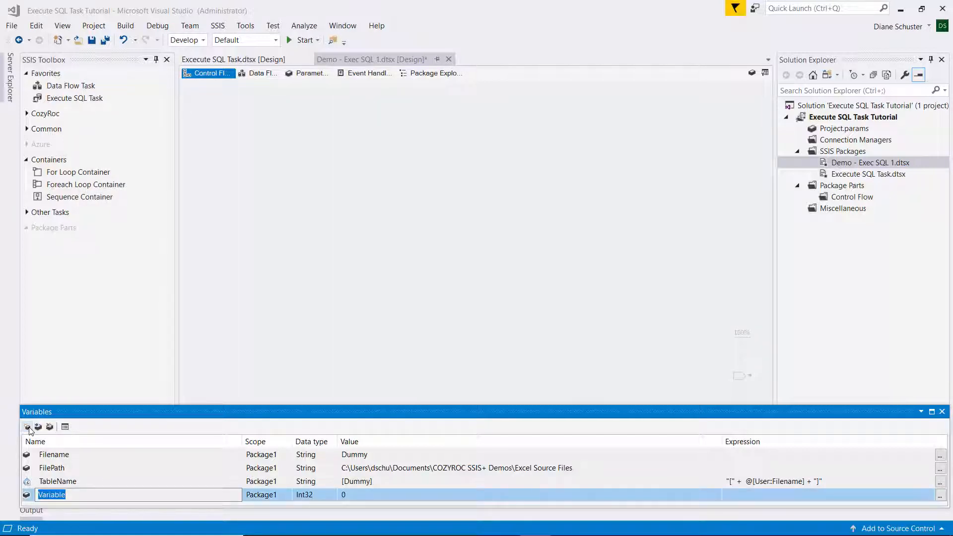
{"action": "type", "text": "CreateStmt"}
{"action": "key", "text": "Tab"}
{"action": "type", "text": "s"}
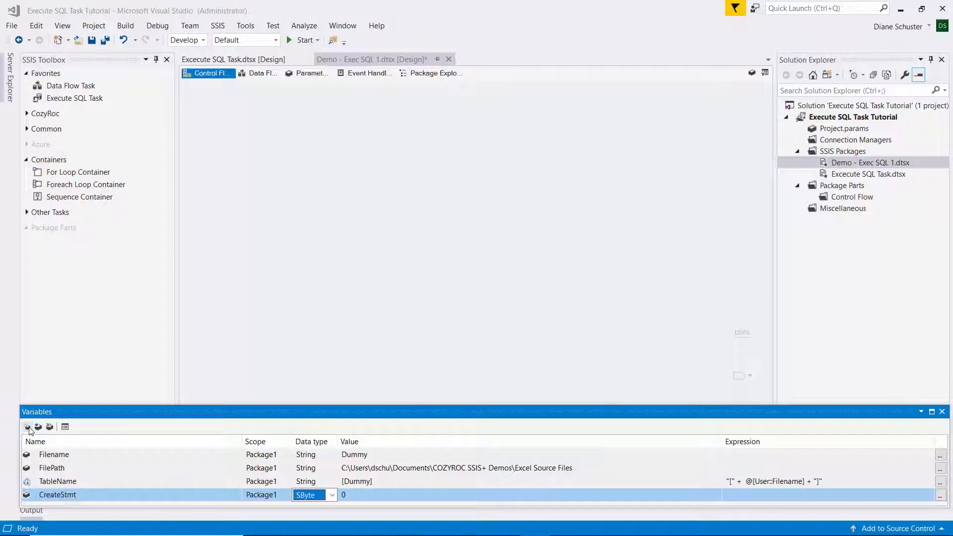
{"action": "type", "text": "tring"}
{"action": "key", "text": "Tab"}
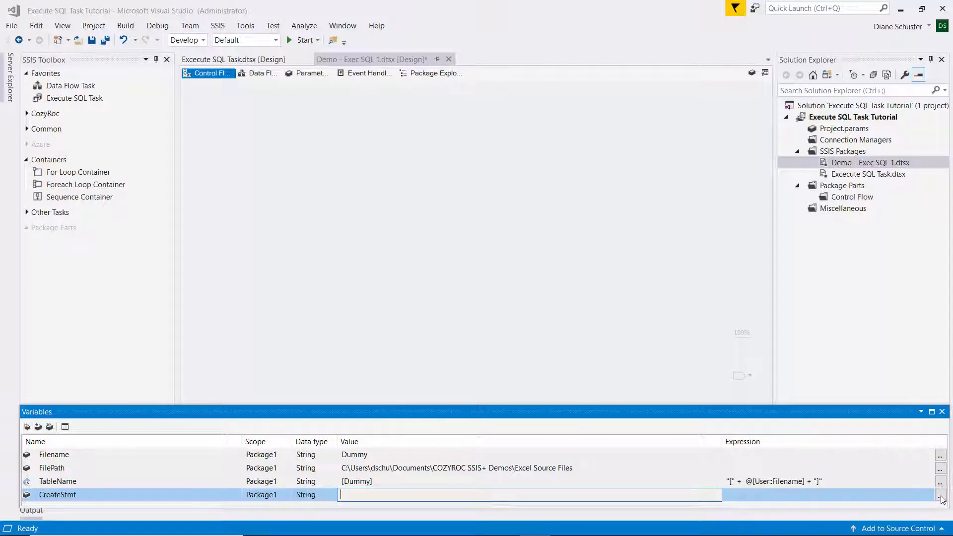
Copy the CREATE TABLE expression for the Filename table from Notes.txt in Notepad into the CreateStmt variable's expression
{"action": "key", "text": "Tab"}
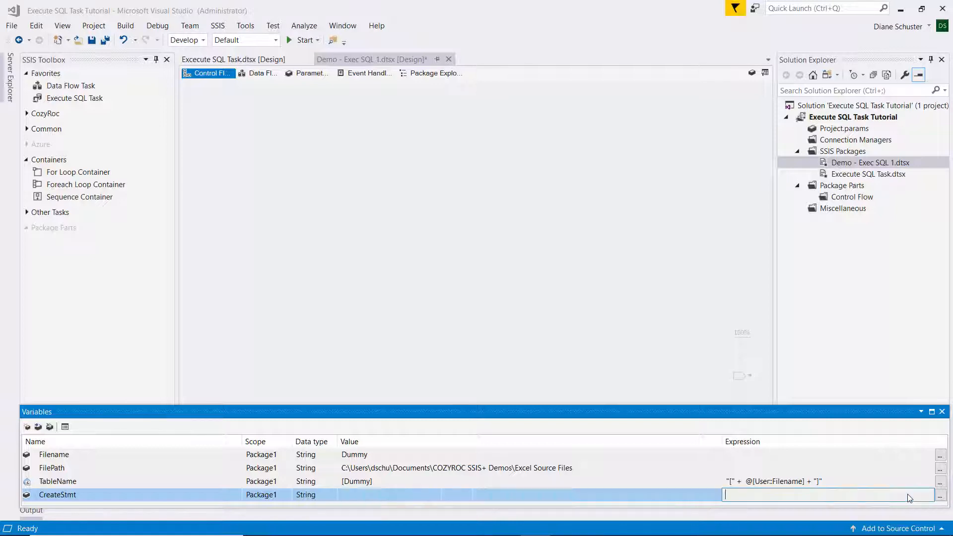
{"action": "left_click", "coordinate": [940, 497]}
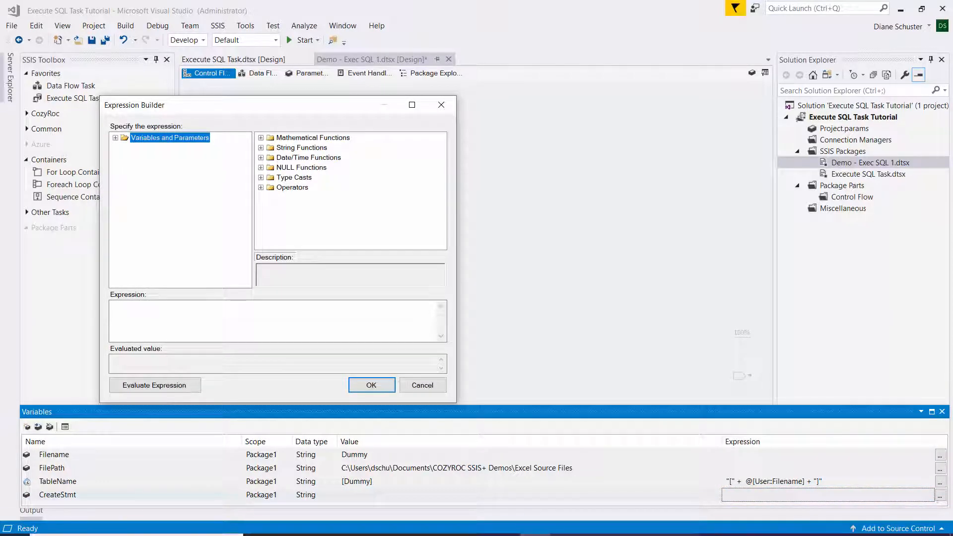
{"action": "left_click", "coordinate": [597, 524]}
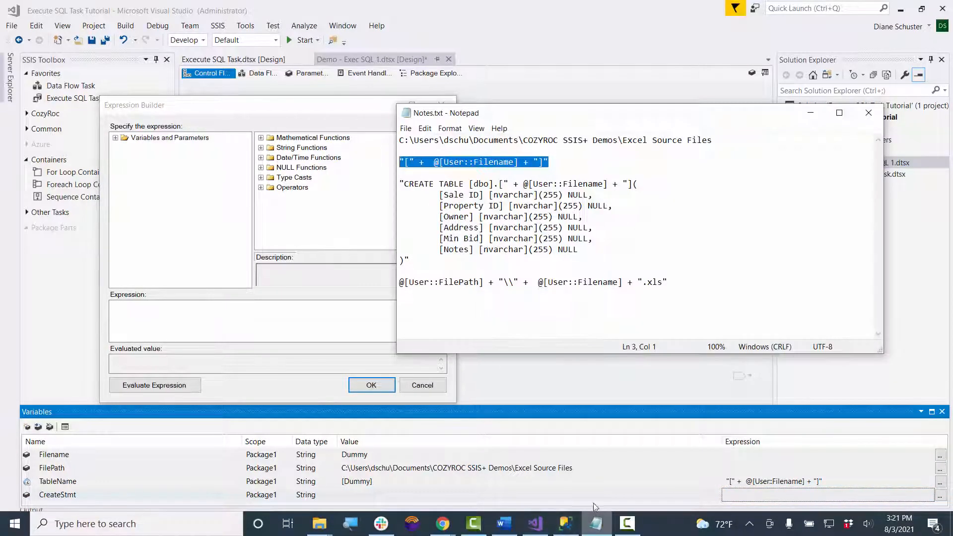
{"action": "left_click_drag", "start_coordinate": [410, 258], "coordinate": [400, 181]}
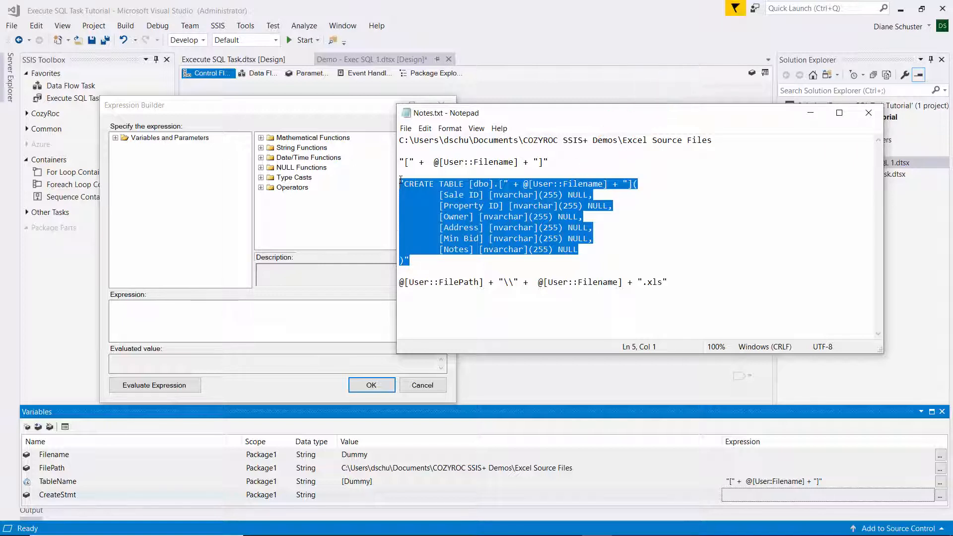
{"action": "left_click", "coordinate": [169, 307]}
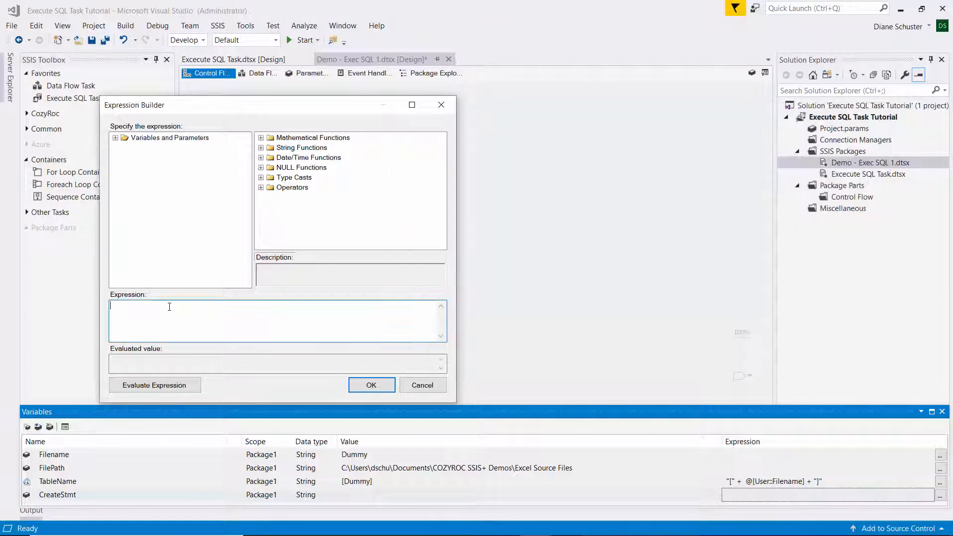
{"action": "key", "text": "ctrl+v"}
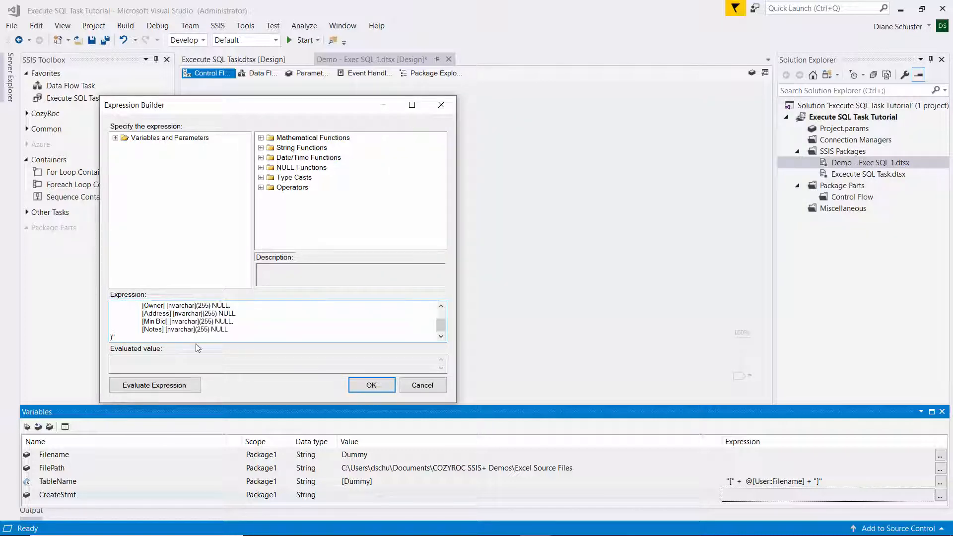
Evaluate the CreateStmt expression, review the resulting CREATE TABLE statement from start to end, and accept the expression
{"action": "left_click", "coordinate": [190, 386]}
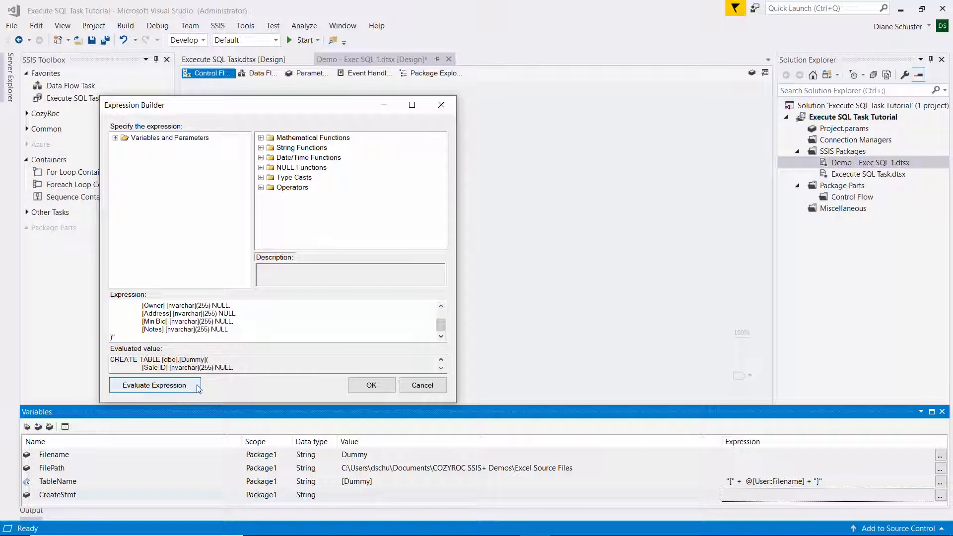
{"action": "left_click", "coordinate": [442, 369]}
{"action": "left_click", "coordinate": [441, 368]}
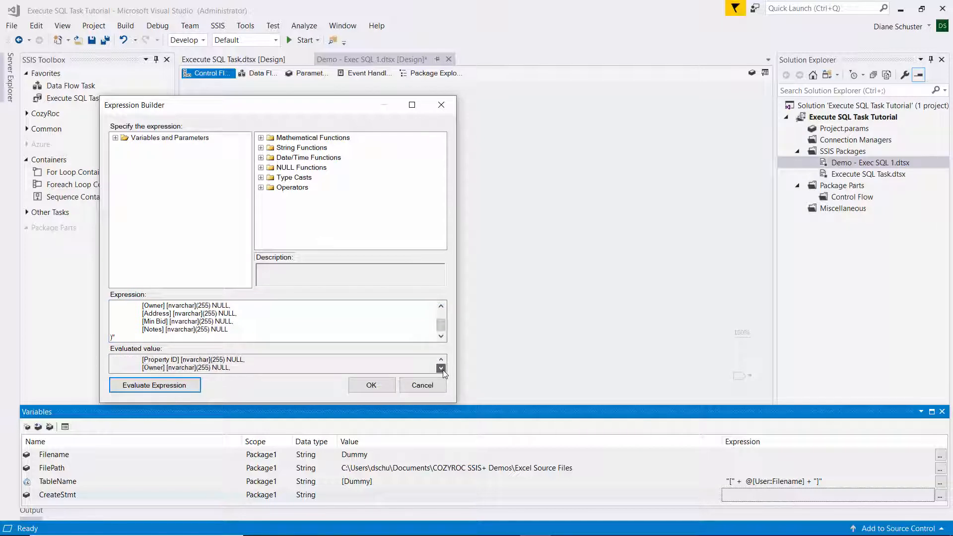
{"action": "left_click", "coordinate": [440, 368]}
{"action": "left_click", "coordinate": [441, 369]}
{"action": "left_click", "coordinate": [441, 368]}
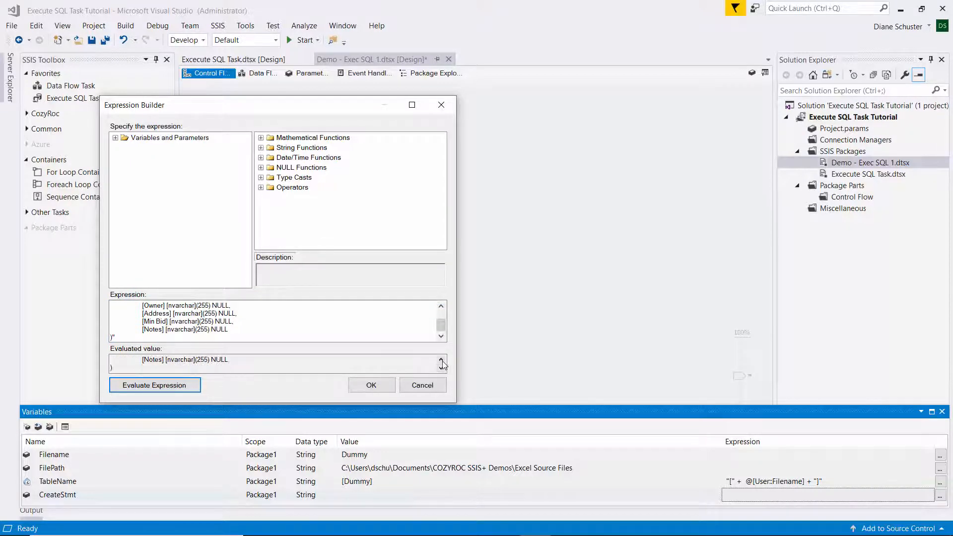
{"action": "left_click", "coordinate": [441, 360]}
{"action": "left_click", "coordinate": [442, 360]}
{"action": "left_click", "coordinate": [441, 361]}
{"action": "left_click", "coordinate": [441, 360]}
{"action": "left_click", "coordinate": [441, 360]}
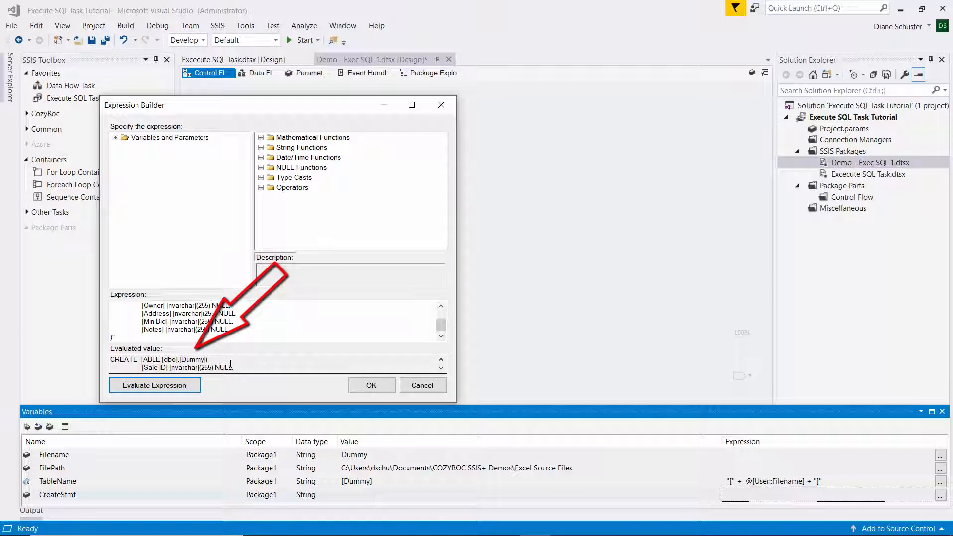
{"action": "left_click", "coordinate": [372, 386]}
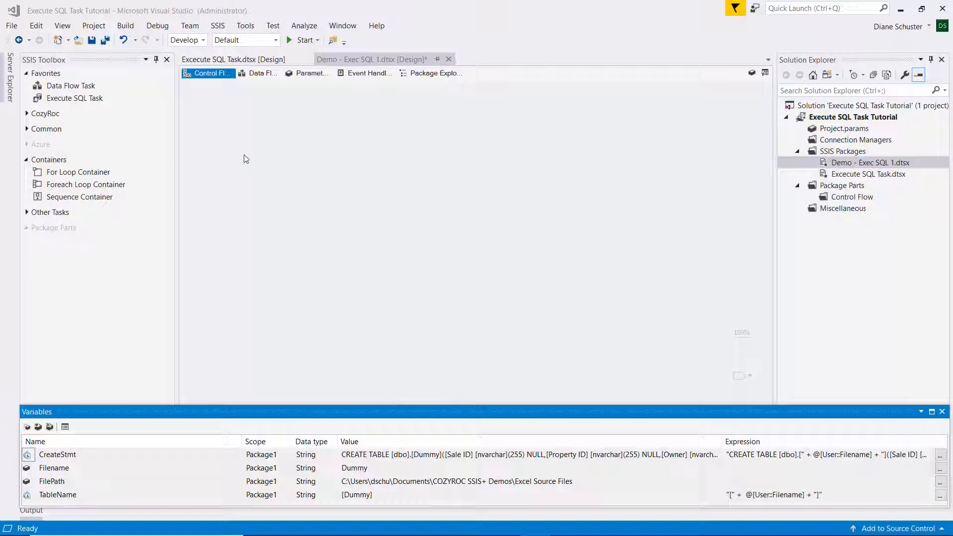
Add a Foreach Loop Container to the control flow of Demo - Exec SQL 1.dtsx and dock the Variables window
{"action": "left_click", "coordinate": [75, 186]}
{"action": "left_click_drag", "start_coordinate": [76, 186], "coordinate": [231, 114]}
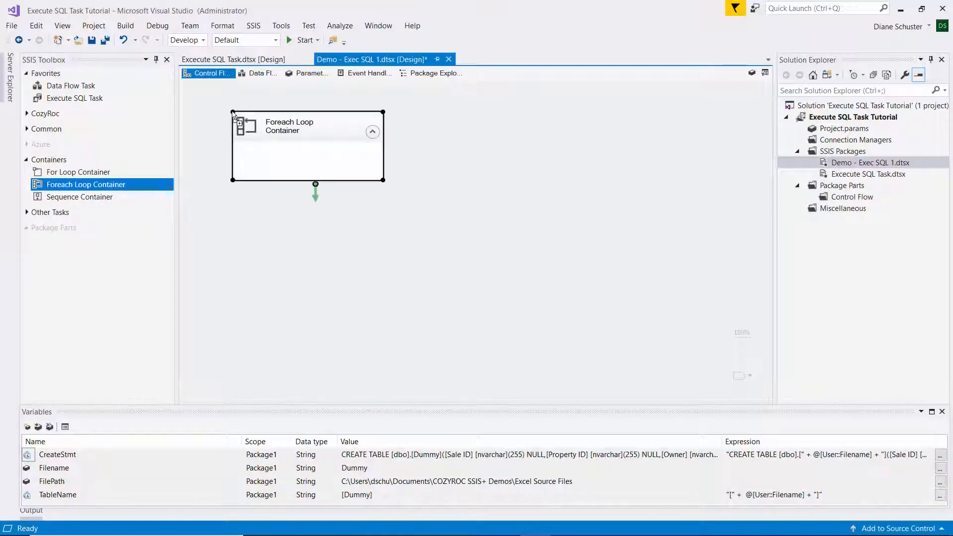
{"action": "left_click", "coordinate": [921, 412]}
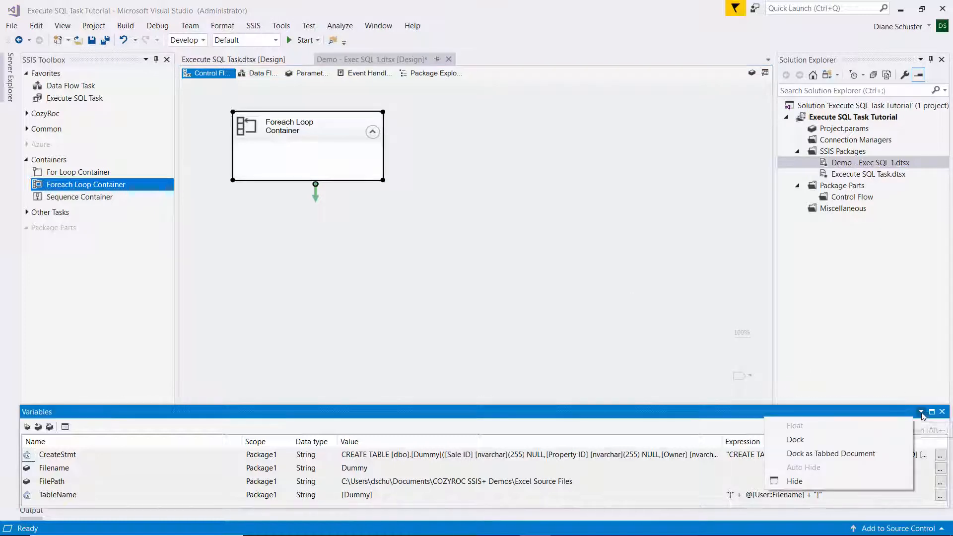
{"action": "left_click", "coordinate": [793, 441]}
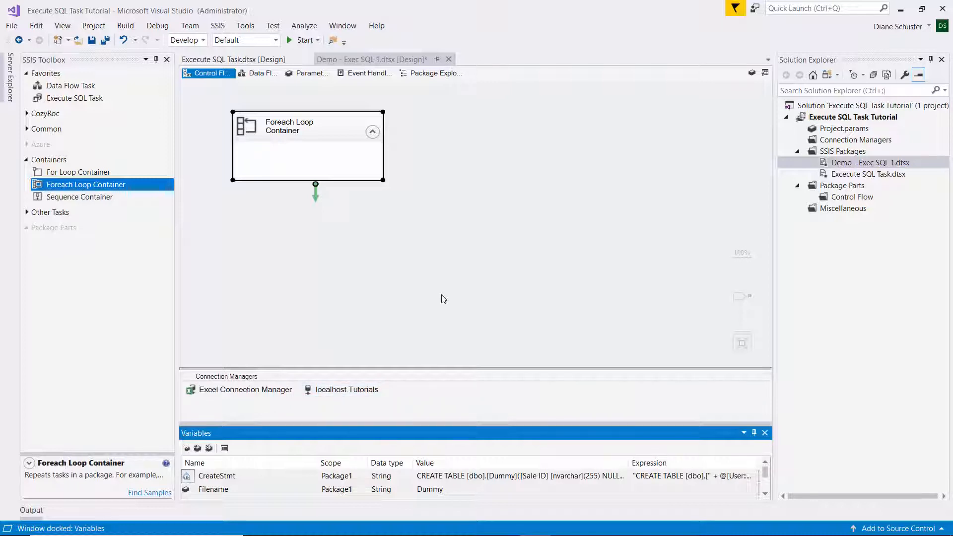
Set the Foreach Loop Container's collection enumerator to Foreach File Enumerator
{"action": "double_click", "coordinate": [327, 128]}
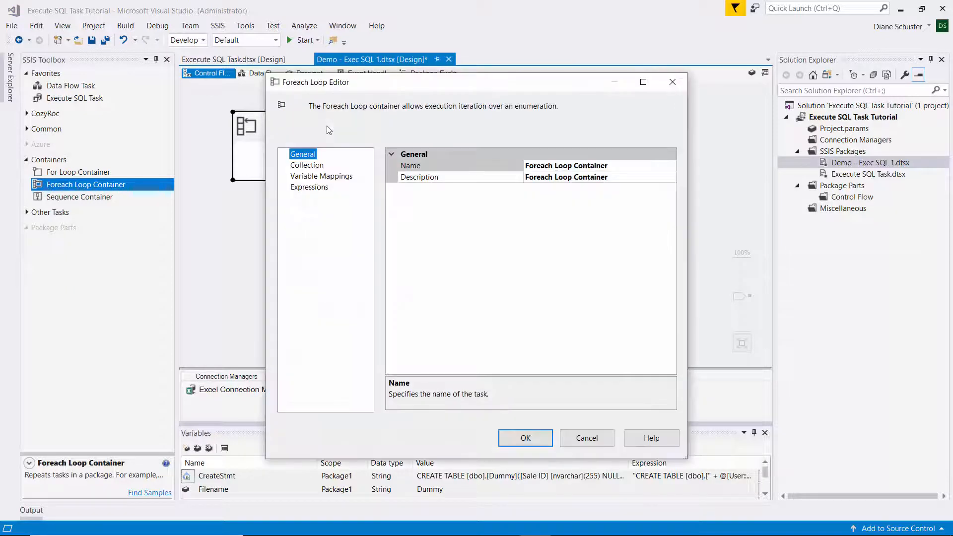
{"action": "left_click", "coordinate": [308, 165]}
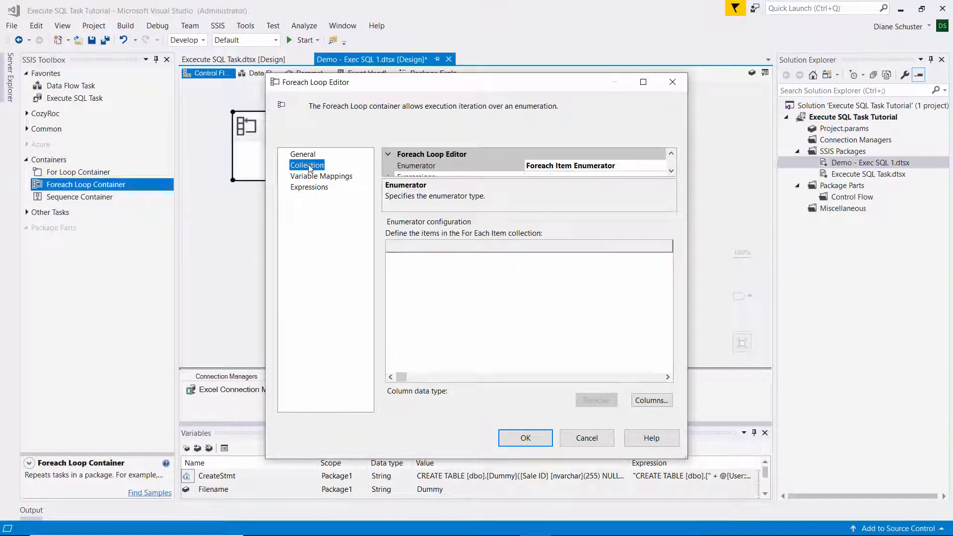
{"action": "left_click", "coordinate": [660, 169]}
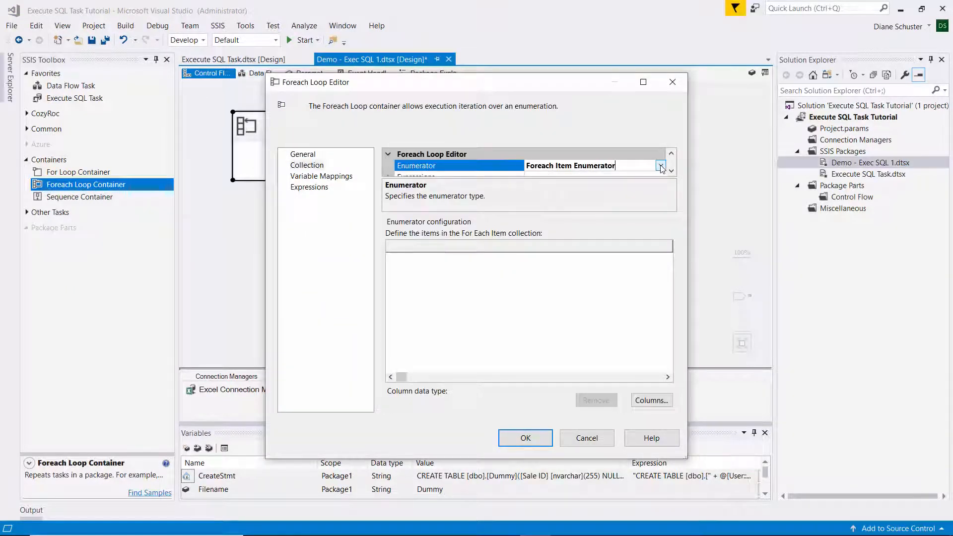
{"action": "left_click", "coordinate": [660, 166]}
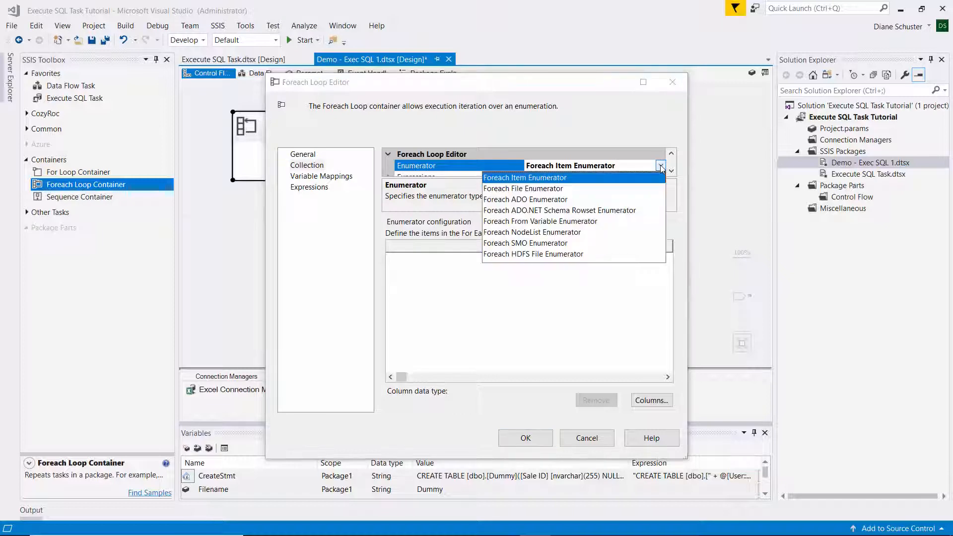
{"action": "left_click", "coordinate": [542, 189]}
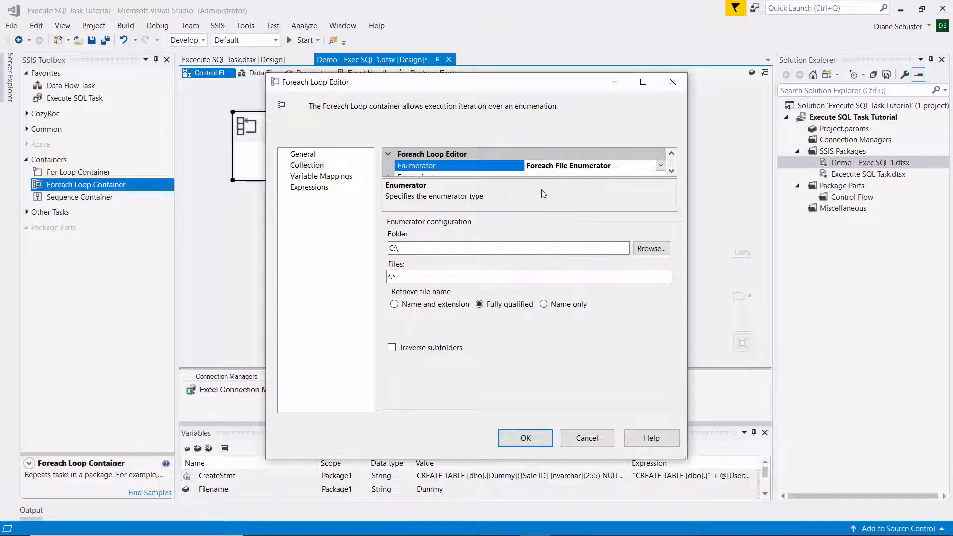
Set the Foreach Loop's enumerator folder to Excel Source Files inside Documents\COZYROC SSIS+ Demos
{"action": "left_click", "coordinate": [651, 249]}
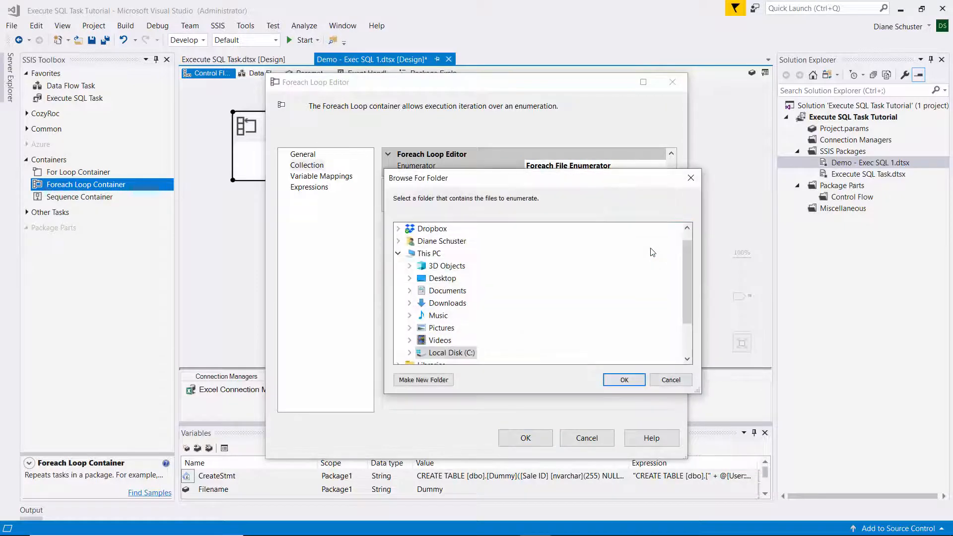
{"action": "scroll", "coordinate": [471, 321], "scroll_direction": "down", "scroll_amount": 1}
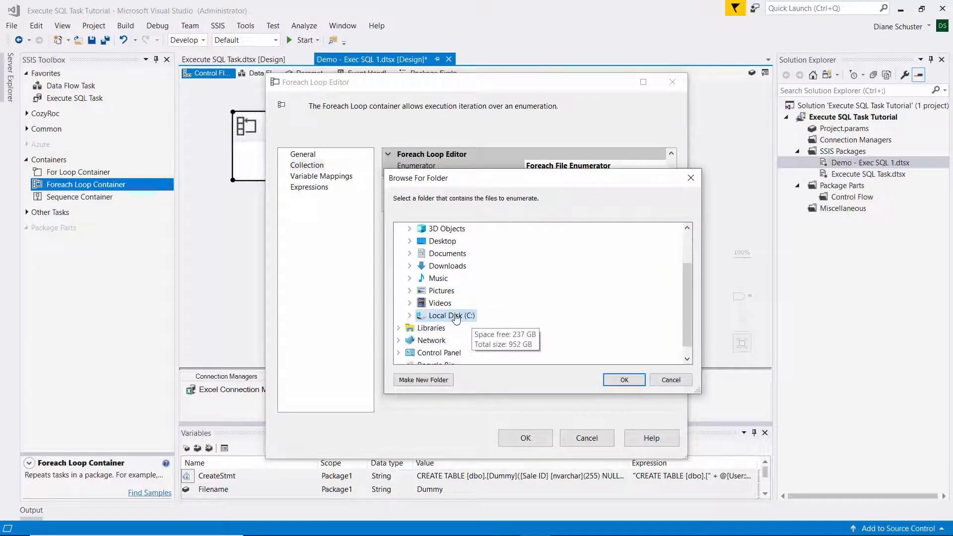
{"action": "double_click", "coordinate": [456, 316]}
{"action": "scroll", "coordinate": [458, 342], "scroll_direction": "down", "scroll_amount": 1}
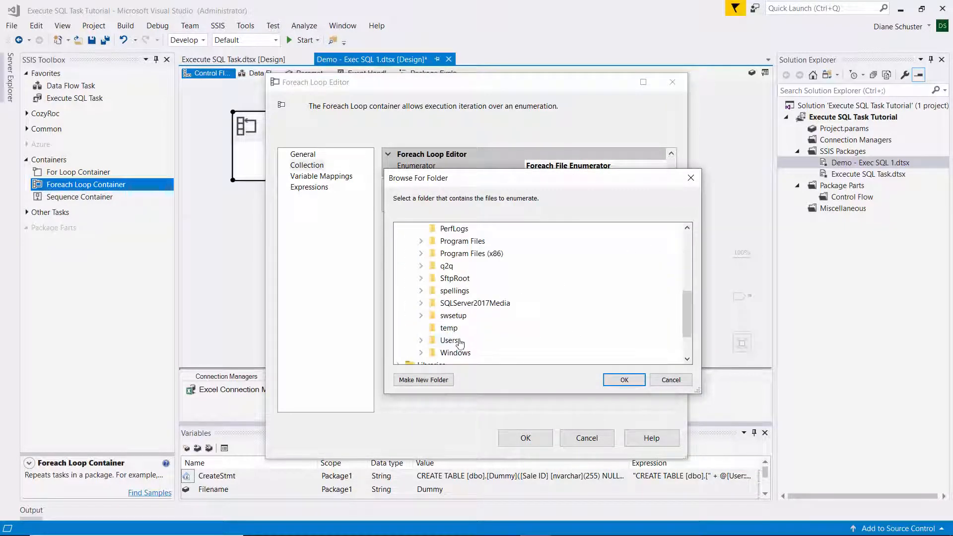
{"action": "double_click", "coordinate": [459, 341]}
{"action": "double_click", "coordinate": [460, 341]}
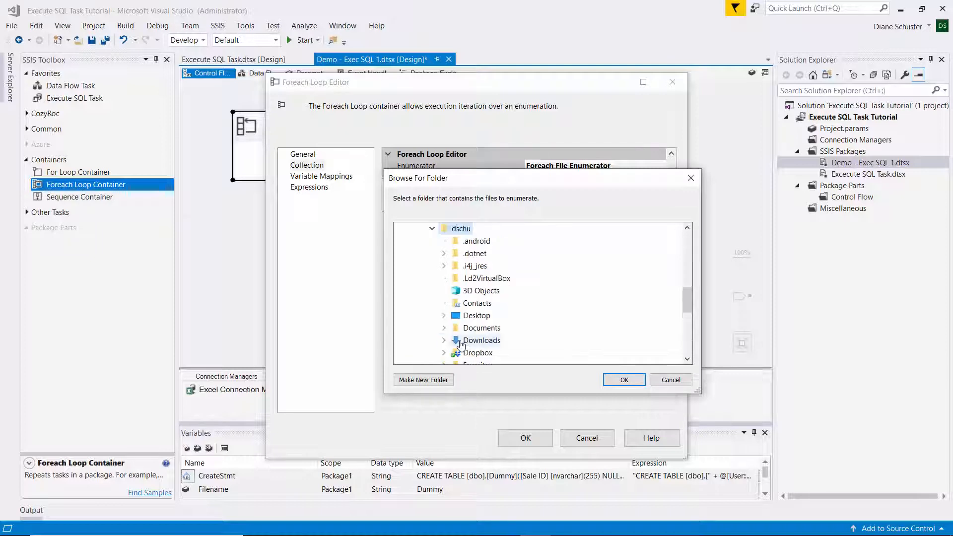
{"action": "double_click", "coordinate": [477, 328]}
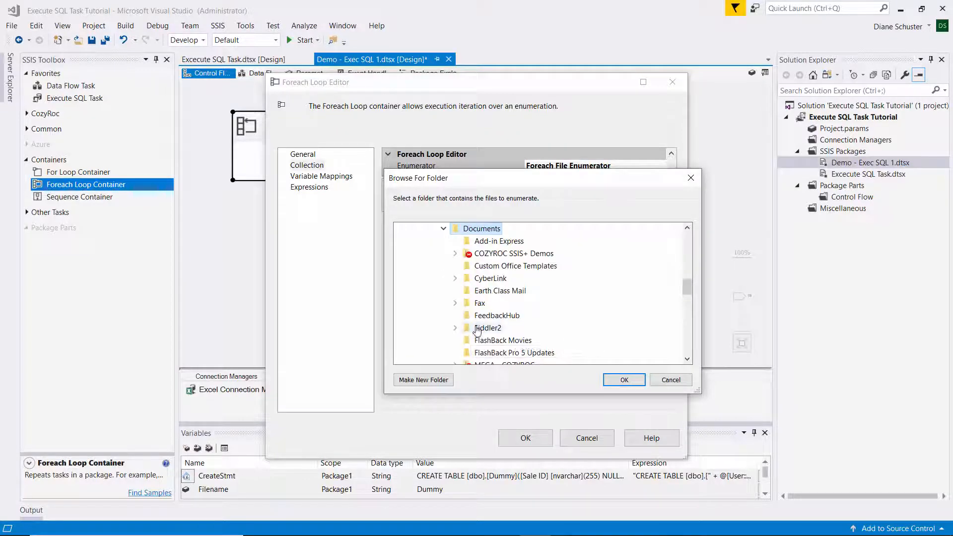
{"action": "double_click", "coordinate": [498, 254]}
{"action": "scroll", "coordinate": [500, 313], "scroll_direction": "down", "scroll_amount": 1}
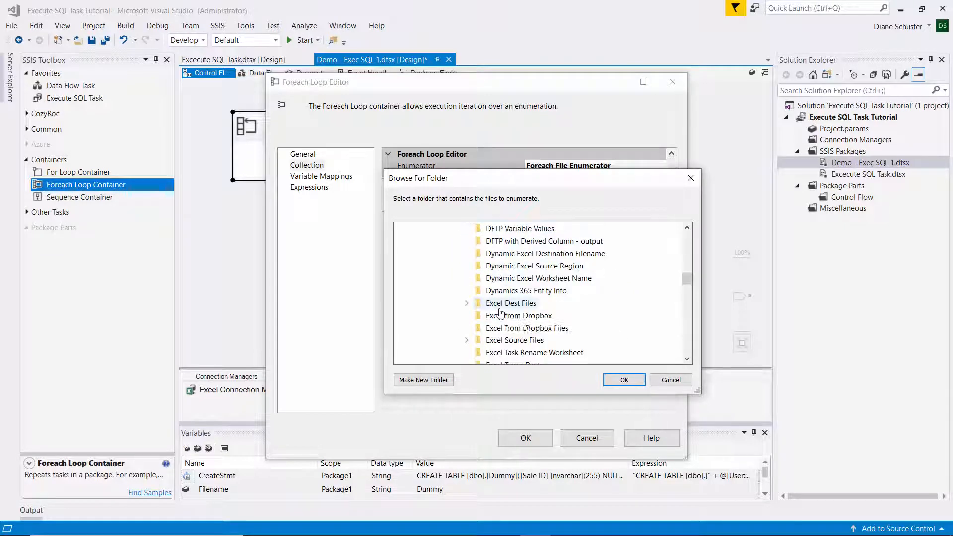
{"action": "scroll", "coordinate": [500, 312], "scroll_direction": "down", "scroll_amount": 1}
{"action": "double_click", "coordinate": [513, 304]}
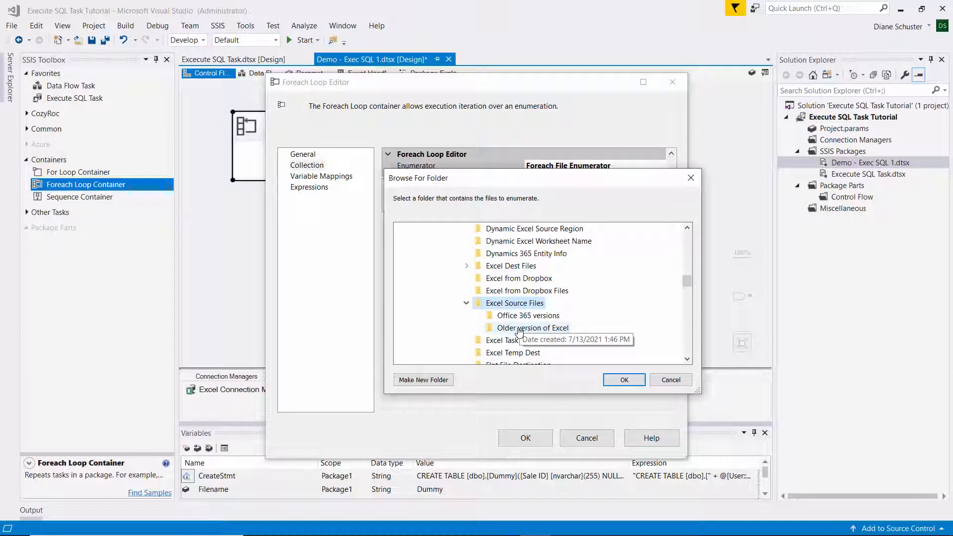
{"action": "left_click", "coordinate": [623, 380]}
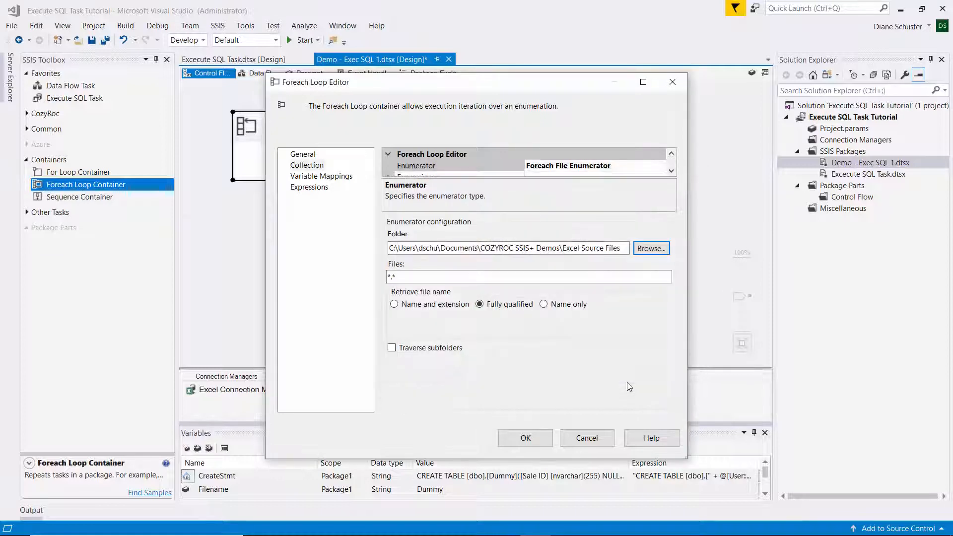
Limit the Foreach Loop's files to *.xls and retrieve the file name as Name only
{"action": "left_click", "coordinate": [402, 274]}
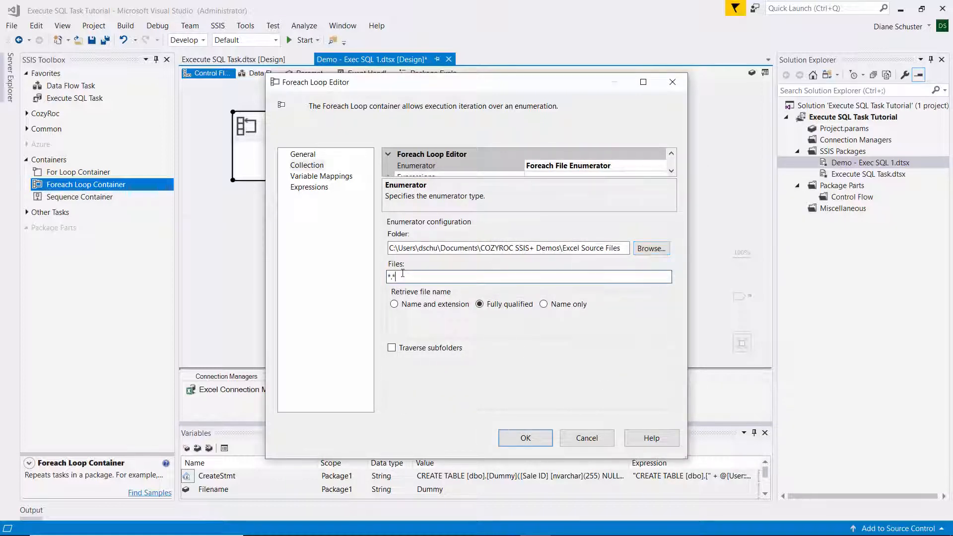
{"action": "key", "text": "BackSpace"}
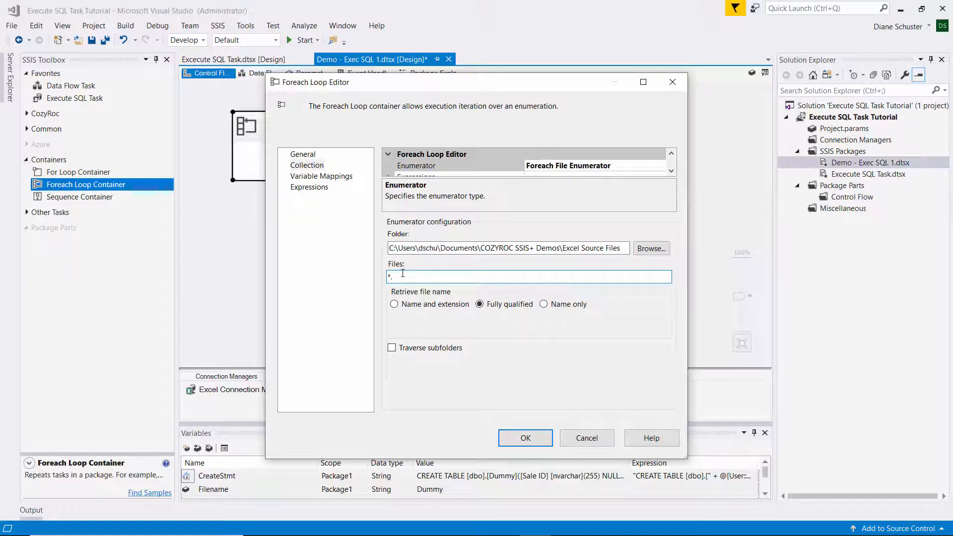
{"action": "type", "text": "xls"}
{"action": "left_click", "coordinate": [543, 303]}
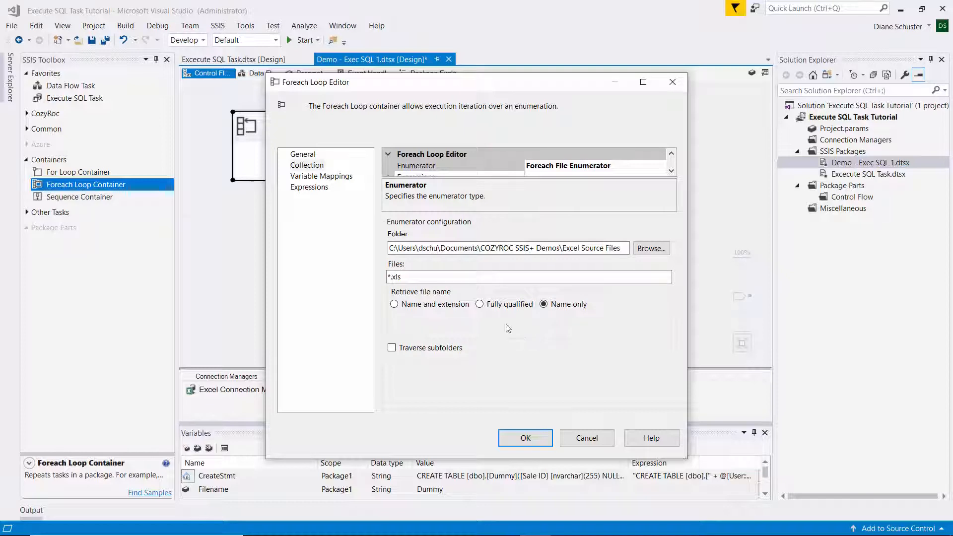
Map the loop's collection value to the User::Filename variable and accept the Foreach Loop settings
{"action": "left_click", "coordinate": [313, 177]}
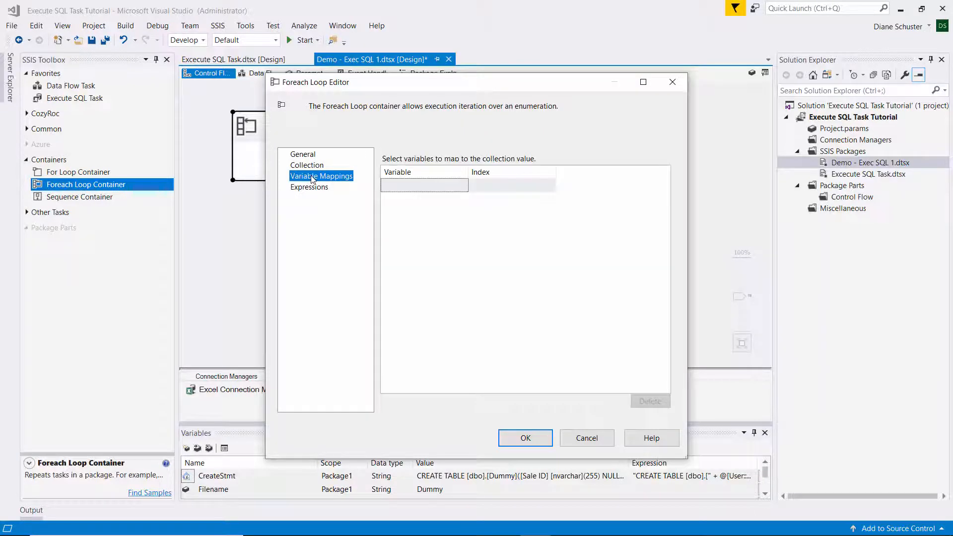
{"action": "left_click_drag", "start_coordinate": [468, 171], "coordinate": [523, 171]}
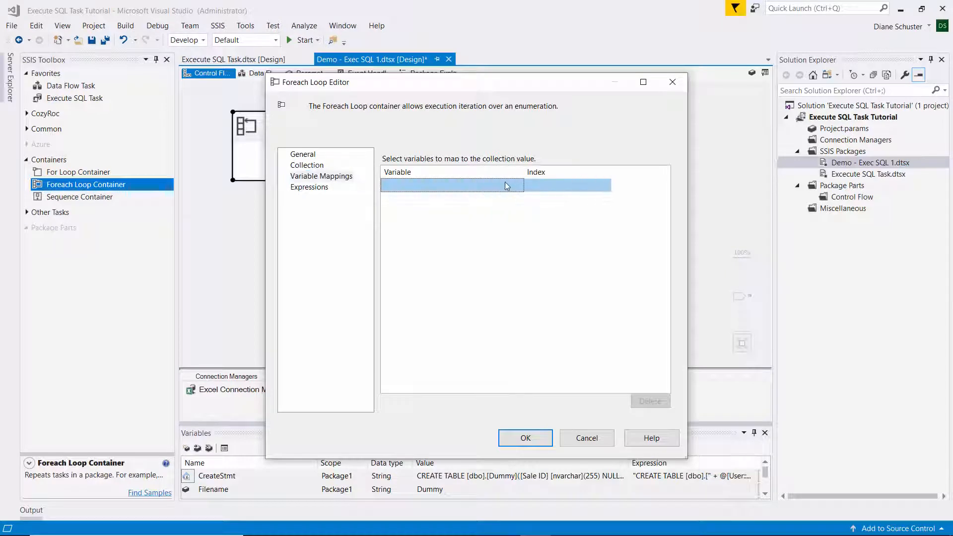
{"action": "left_click", "coordinate": [506, 185]}
{"action": "left_click", "coordinate": [519, 187]}
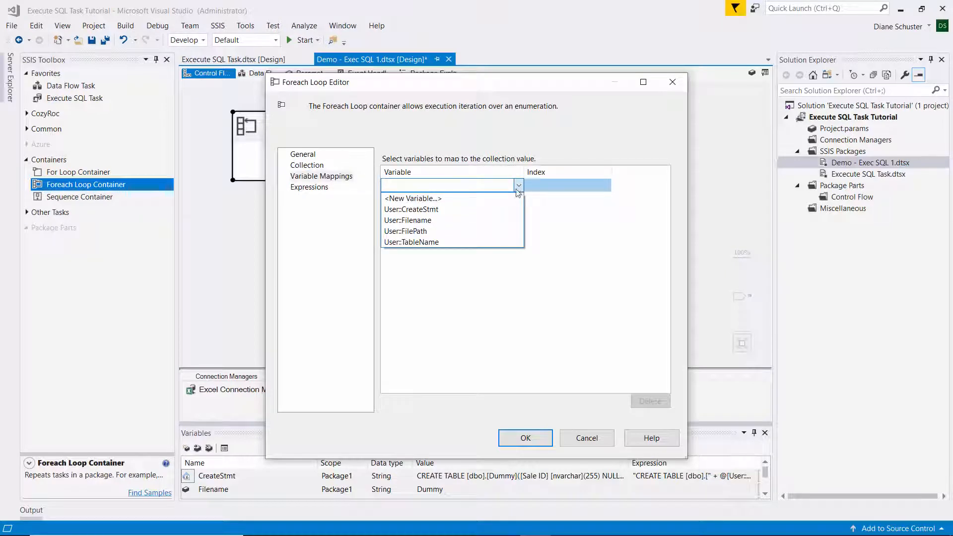
{"action": "left_click", "coordinate": [418, 222]}
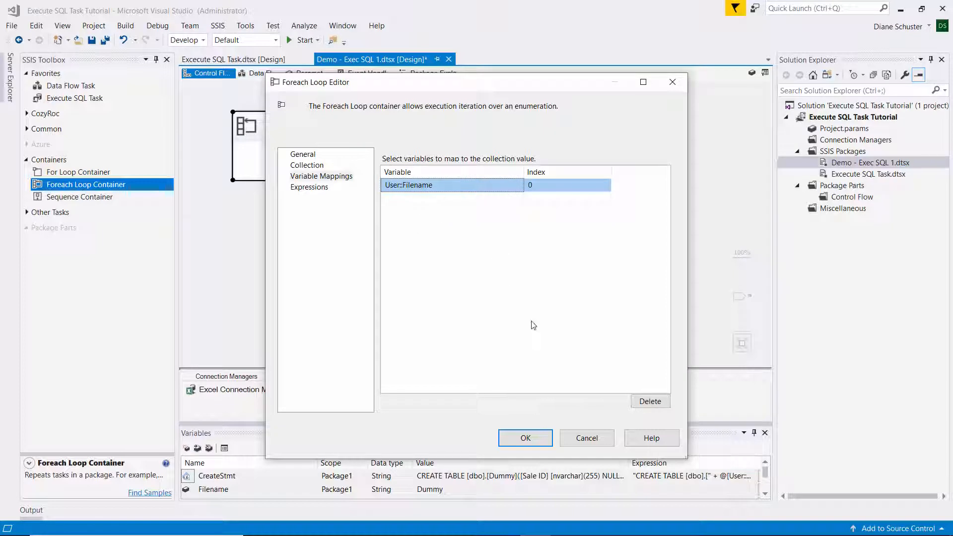
{"action": "left_click", "coordinate": [526, 439]}
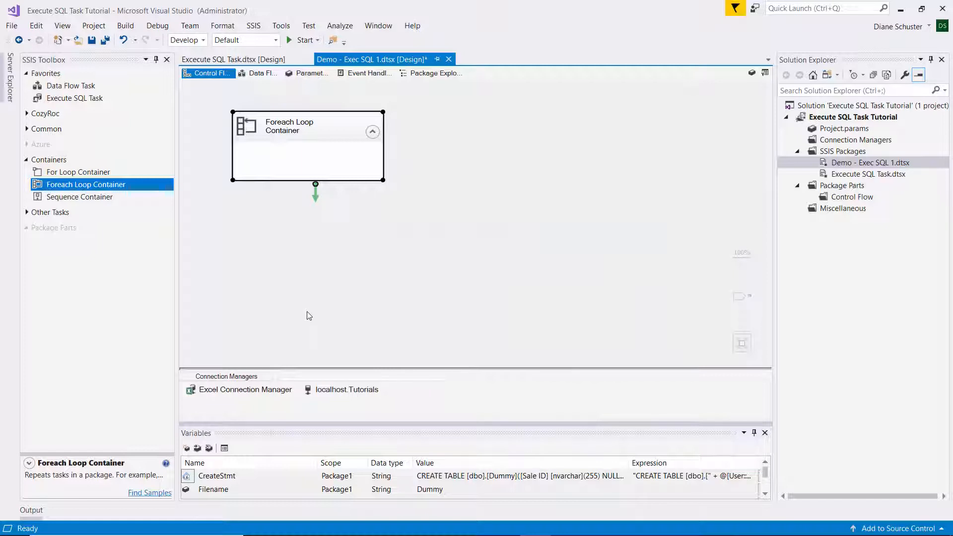
Add an Execute SQL Task inside the Foreach Loop Container and set its connection to localhost.Tutorials
{"action": "left_click_drag", "start_coordinate": [63, 99], "coordinate": [251, 157]}
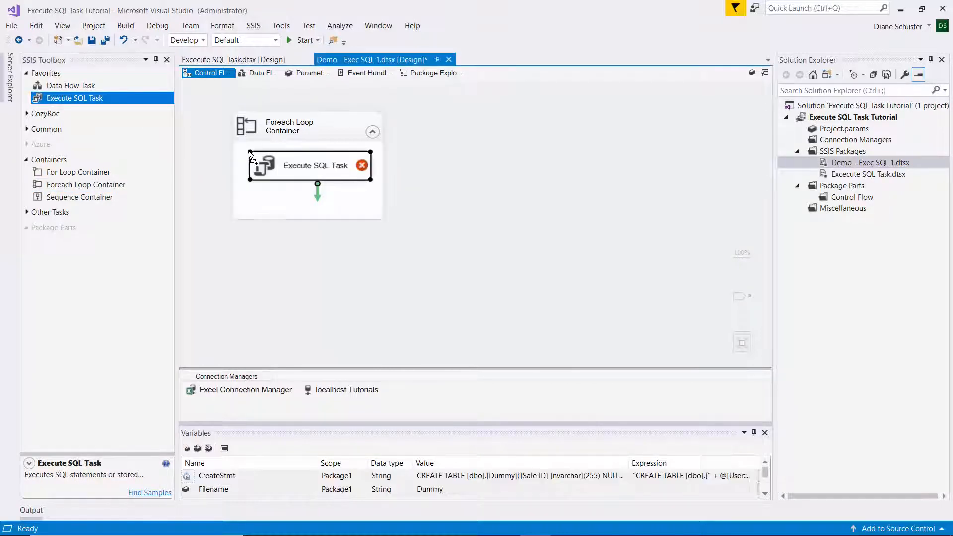
{"action": "double_click", "coordinate": [330, 167]}
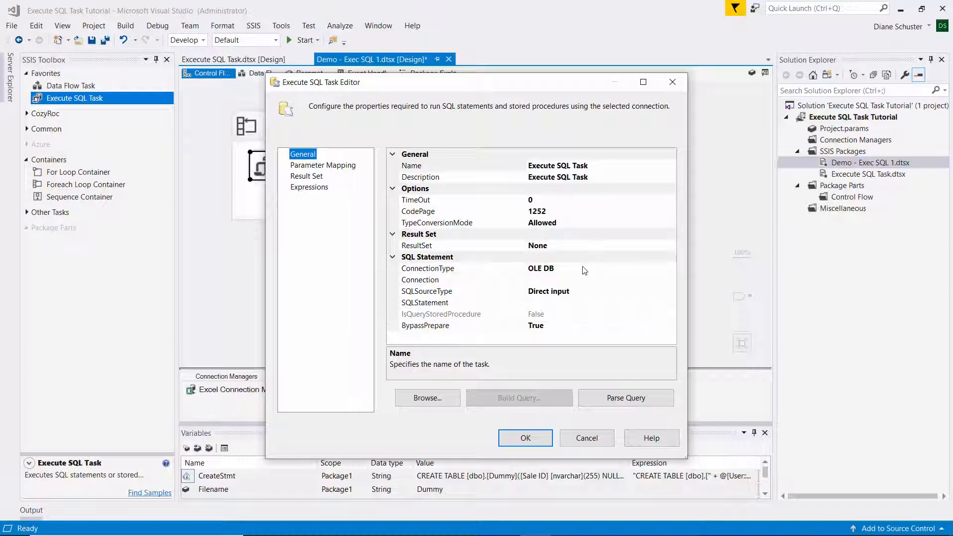
{"action": "left_click", "coordinate": [582, 280]}
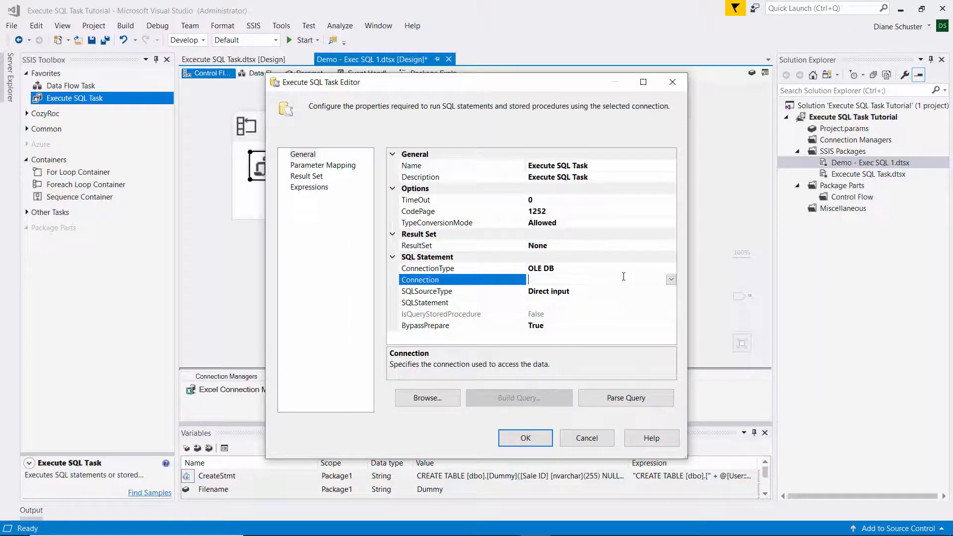
{"action": "left_click", "coordinate": [670, 279]}
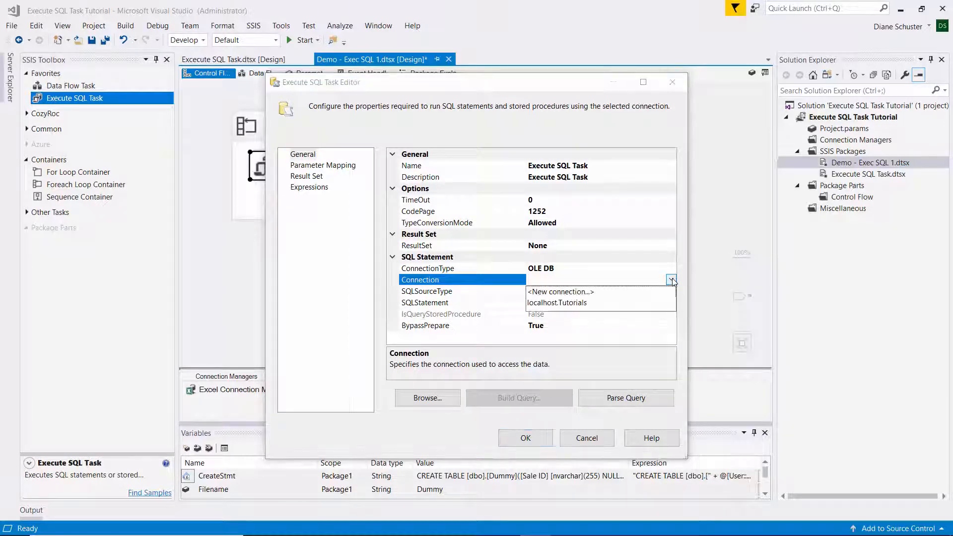
{"action": "left_click", "coordinate": [582, 304]}
Set the Execute SQL Task's SQL source type to Variable with User::CreateStmt as source variable, and accept the task settings
{"action": "left_click", "coordinate": [585, 292]}
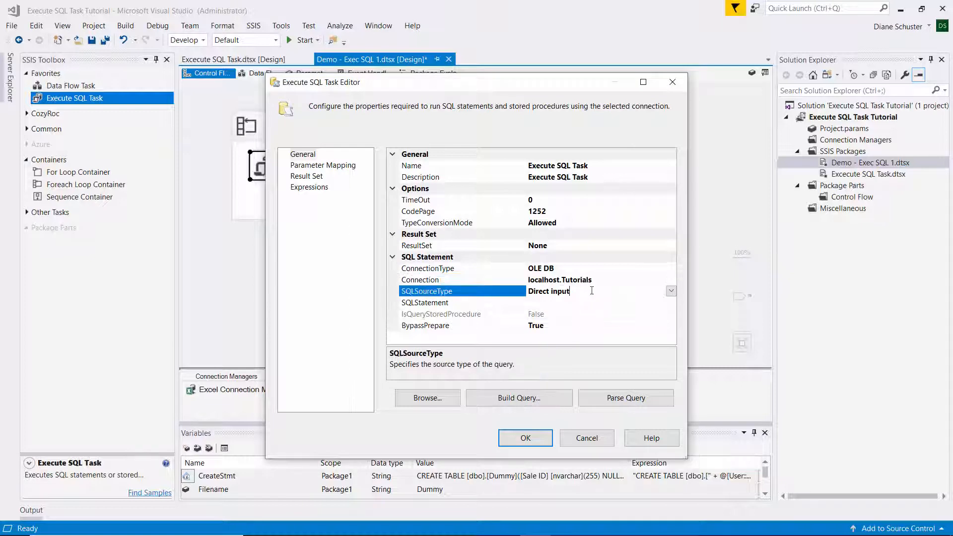
{"action": "left_click", "coordinate": [671, 291]}
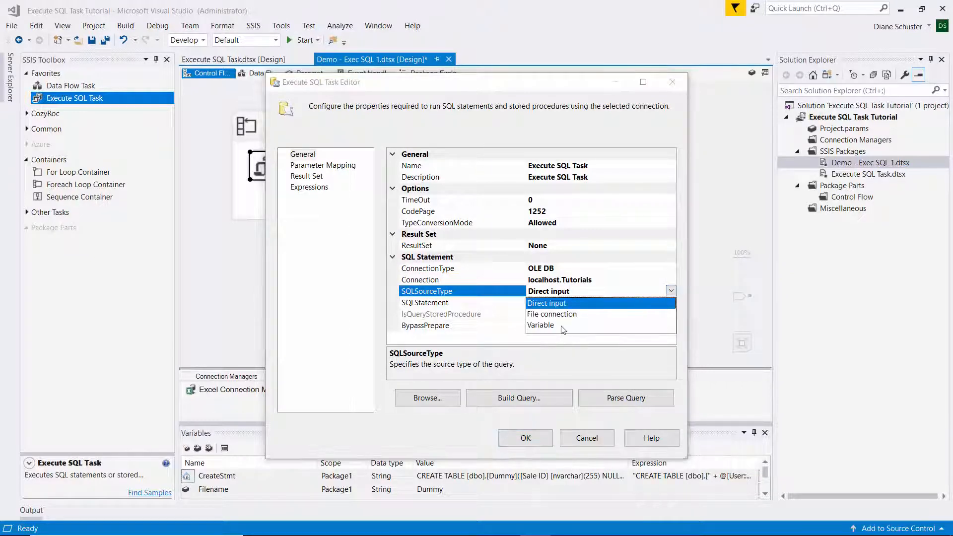
{"action": "left_click", "coordinate": [548, 327]}
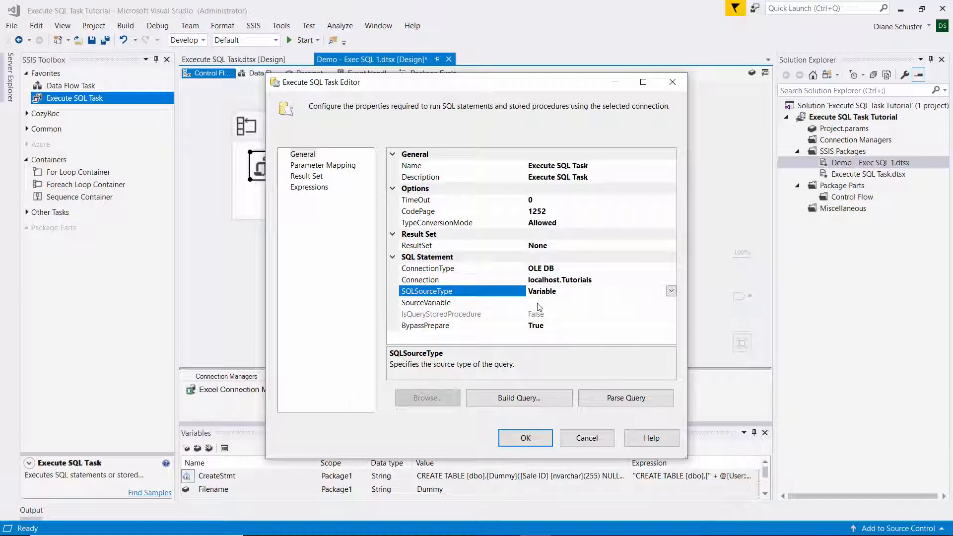
{"action": "left_click", "coordinate": [538, 303]}
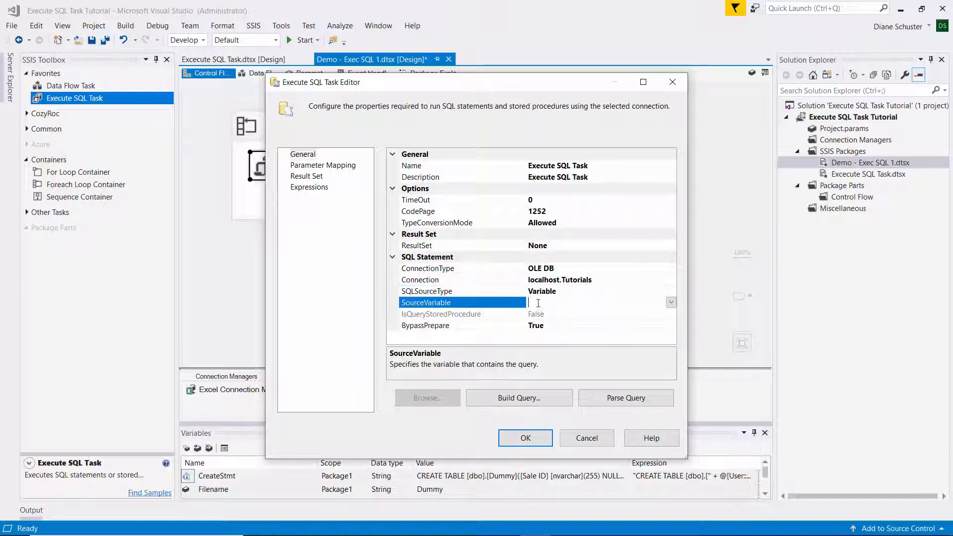
{"action": "left_click", "coordinate": [670, 302]}
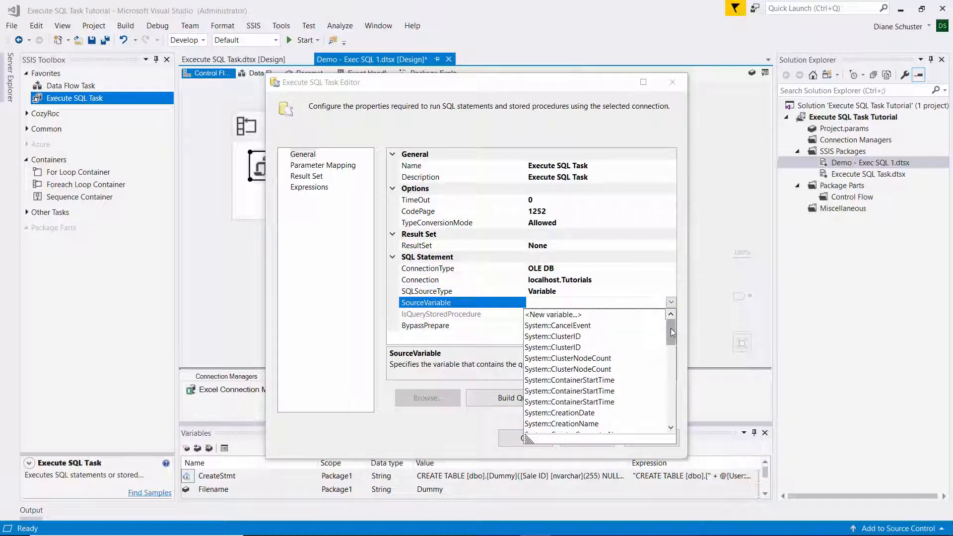
{"action": "left_click_drag", "start_coordinate": [670, 329], "coordinate": [672, 419]}
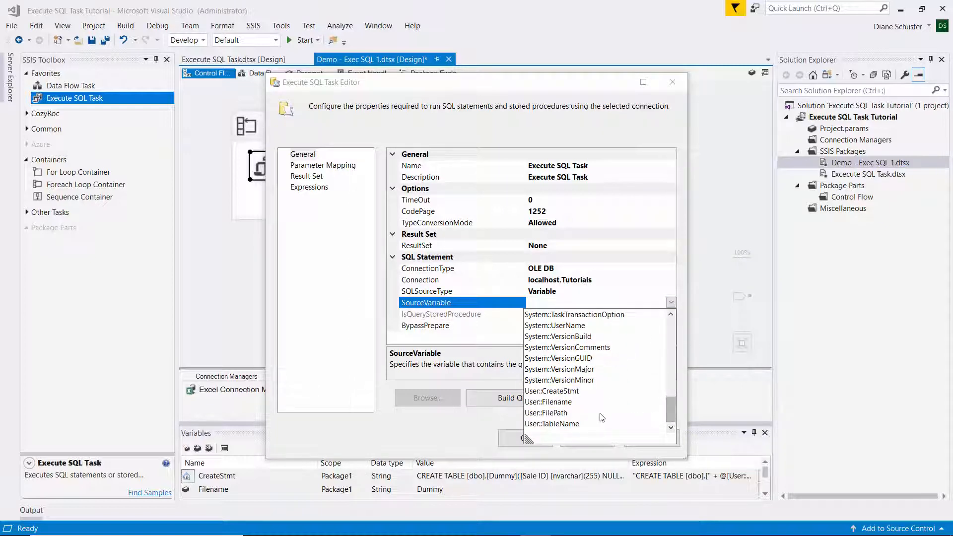
{"action": "left_click", "coordinate": [549, 391]}
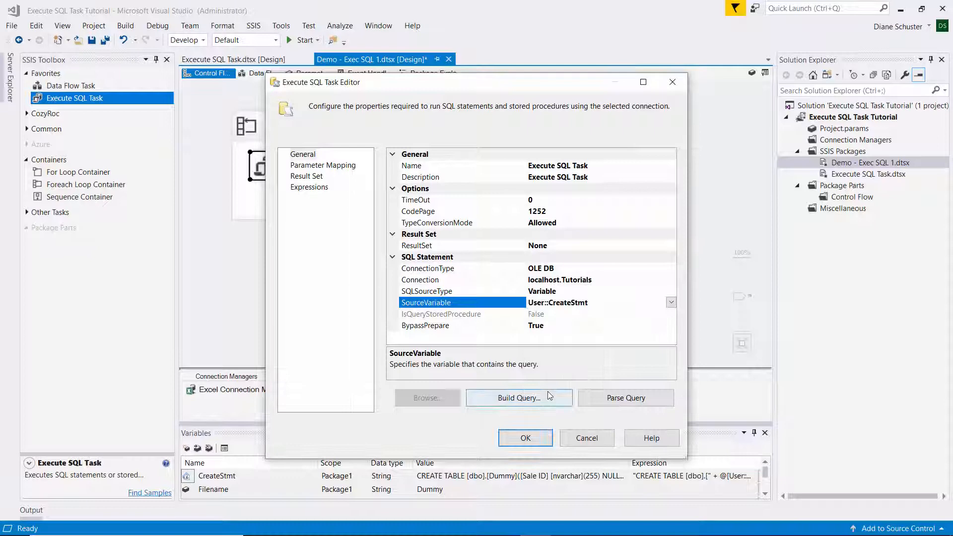
{"action": "left_click", "coordinate": [525, 439]}
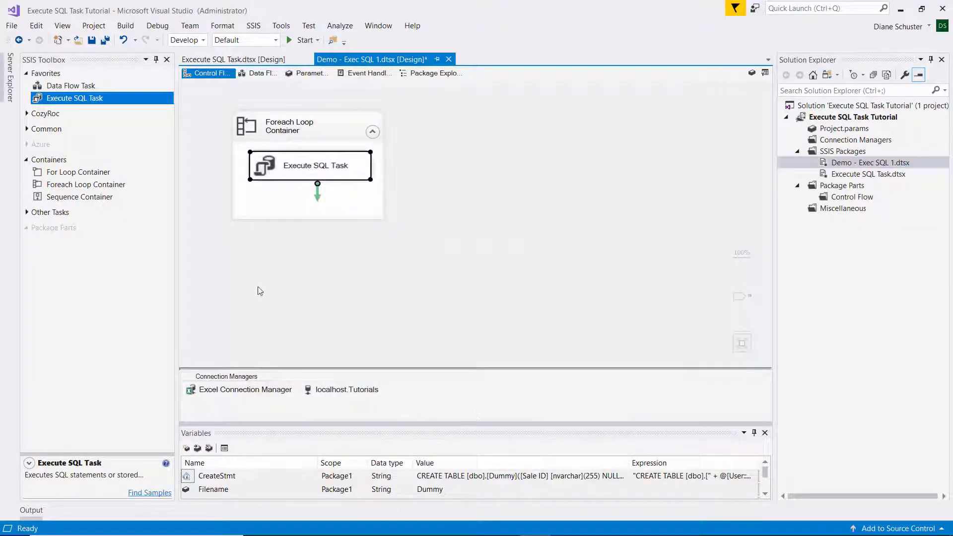
Add a Data Flow Task below the Execute SQL Task inside the loop and connect the SQL task to it
{"action": "left_click", "coordinate": [69, 87]}
{"action": "left_click_drag", "start_coordinate": [70, 87], "coordinate": [249, 207]}
{"action": "left_click", "coordinate": [308, 172]}
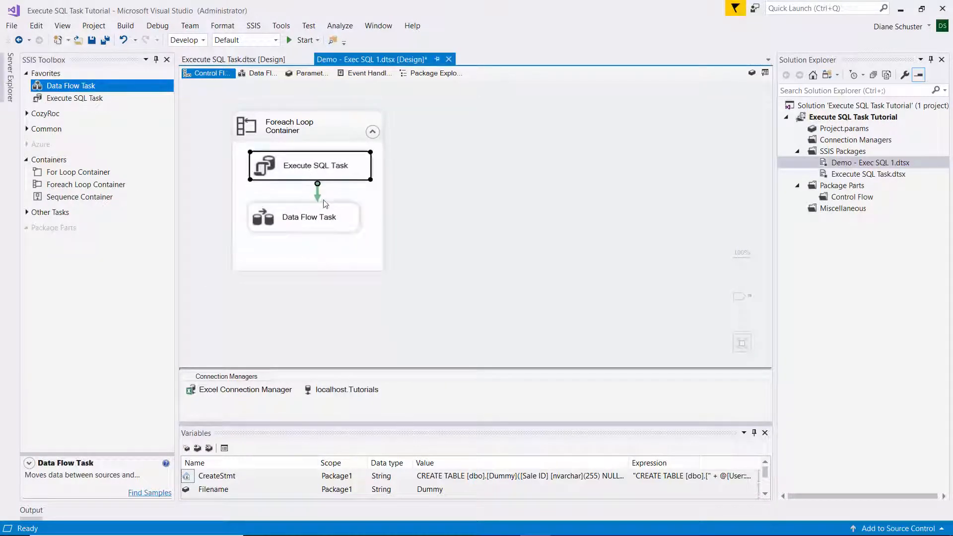
{"action": "left_click_drag", "start_coordinate": [317, 199], "coordinate": [319, 219]}
{"action": "left_click", "coordinate": [320, 247]}
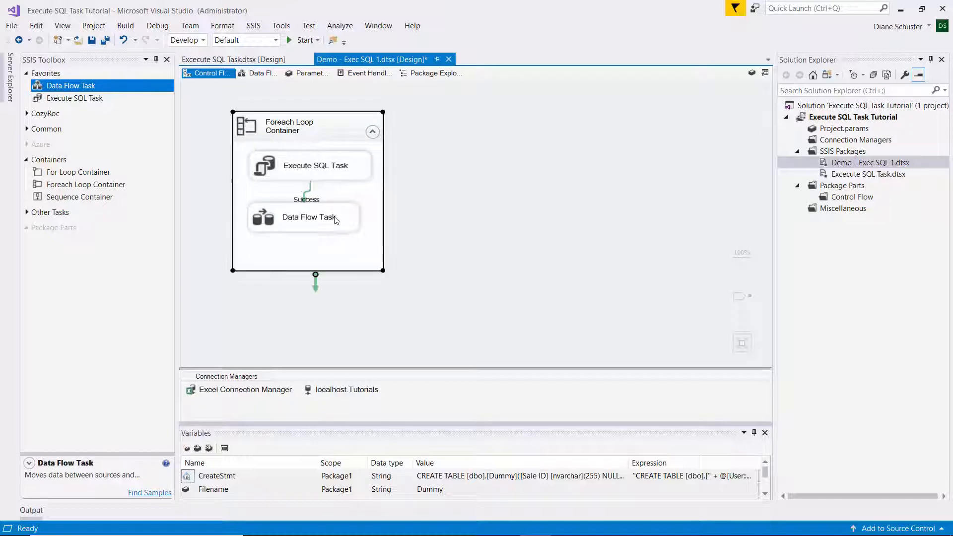
Open the Data Flow Task's design and add an Excel Source to it
{"action": "double_click", "coordinate": [344, 214]}
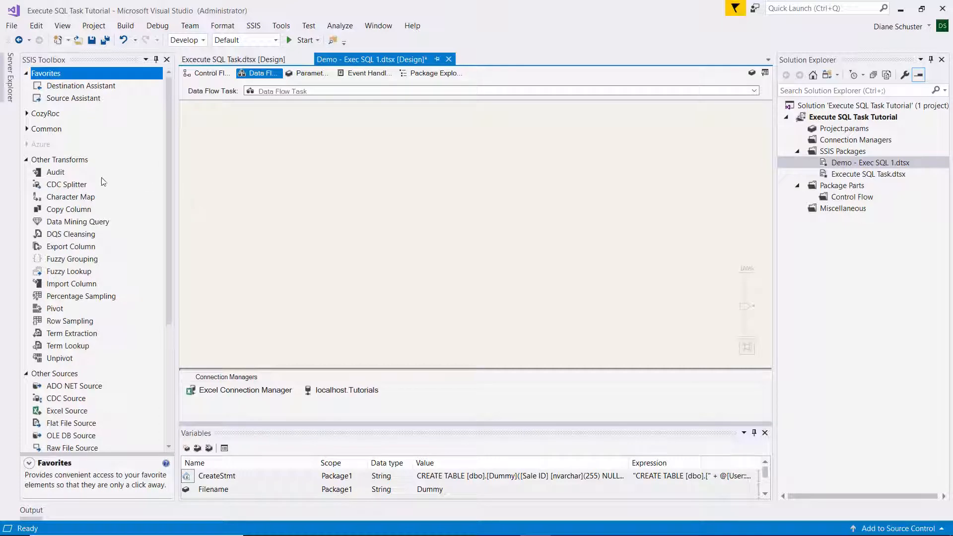
{"action": "left_click", "coordinate": [26, 159]}
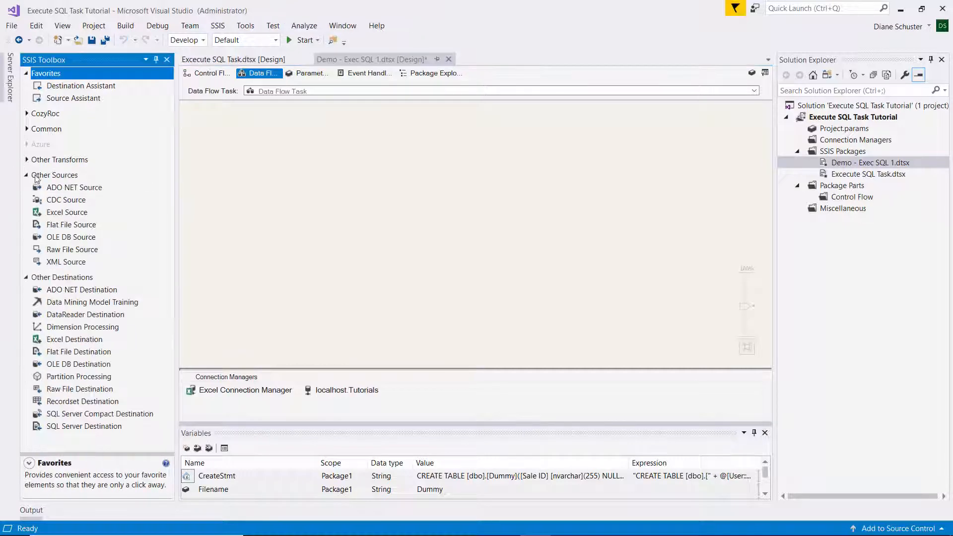
{"action": "left_click_drag", "start_coordinate": [57, 214], "coordinate": [251, 144]}
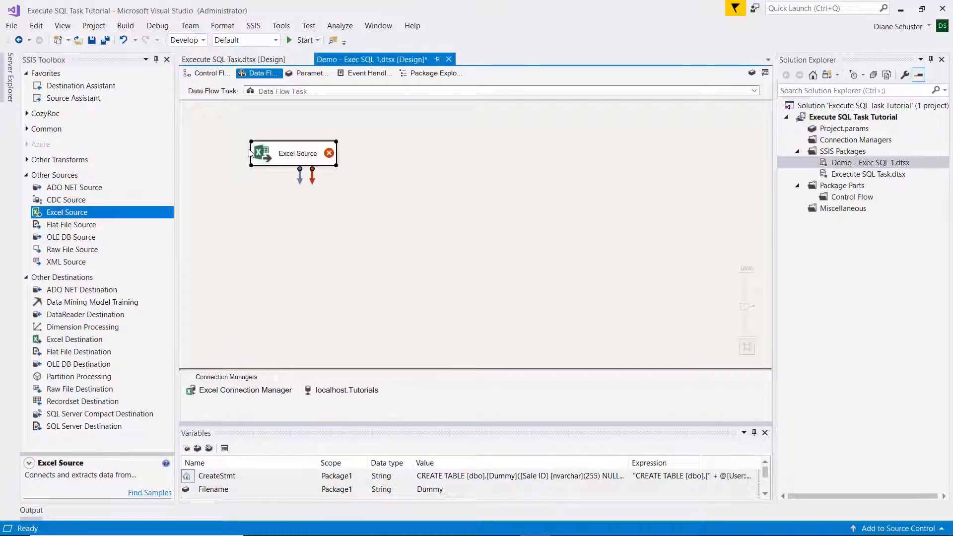
Set the Excel Source to read the Records$ sheet, preview its data, check its columns, and accept the settings
{"action": "double_click", "coordinate": [306, 154]}
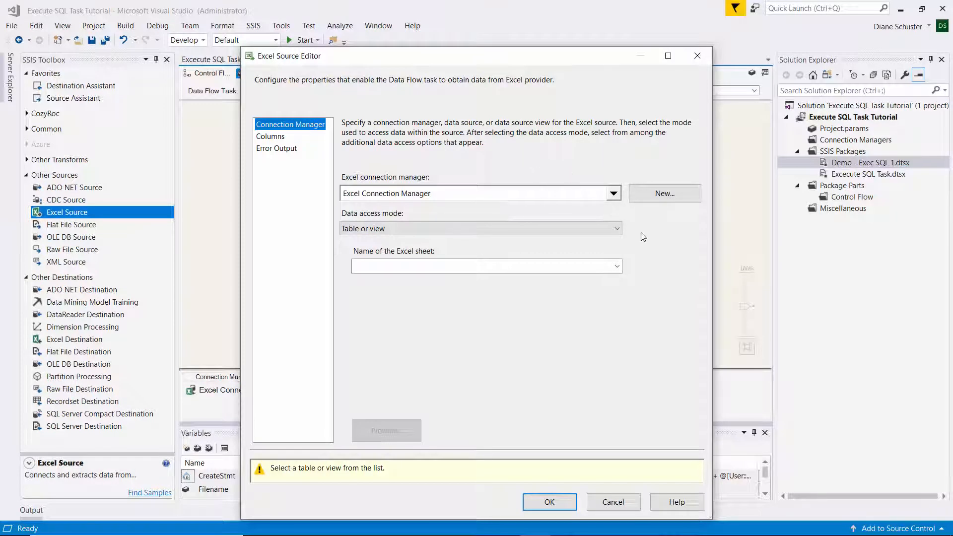
{"action": "left_click", "coordinate": [617, 267]}
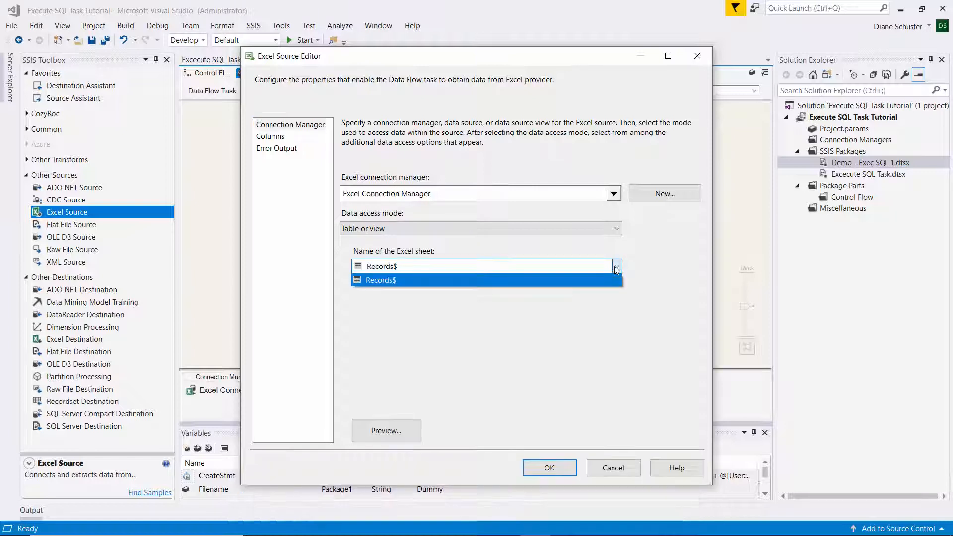
{"action": "left_click", "coordinate": [569, 269]}
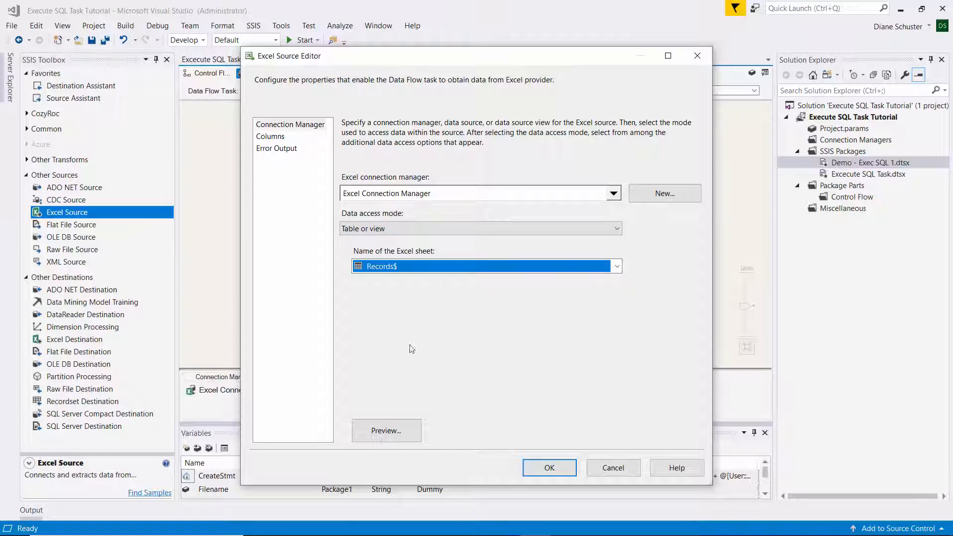
{"action": "left_click", "coordinate": [386, 429]}
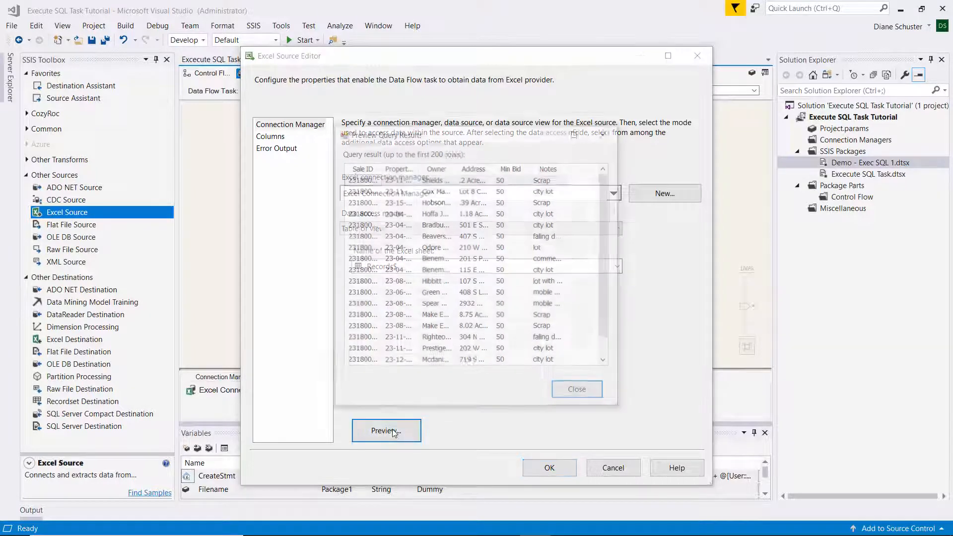
{"action": "left_click", "coordinate": [579, 392]}
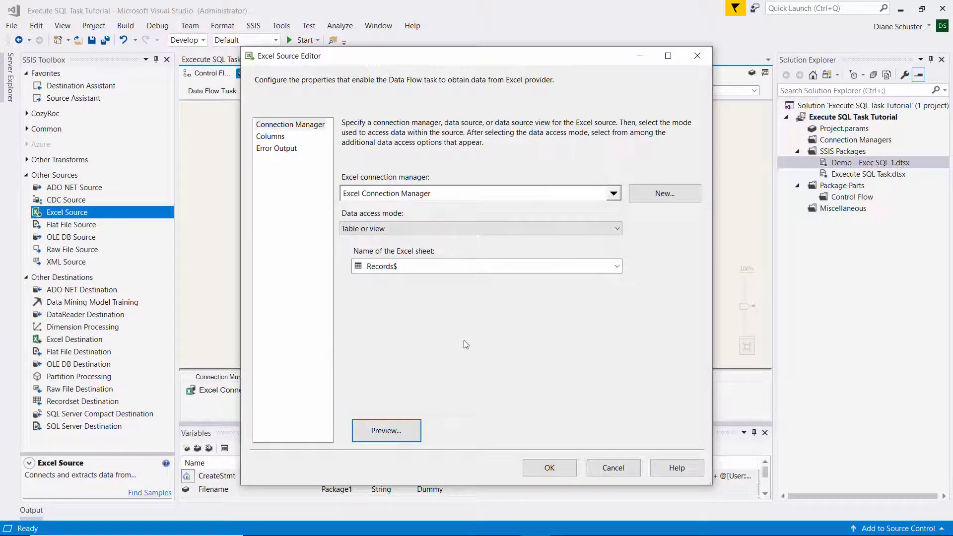
{"action": "left_click", "coordinate": [270, 137]}
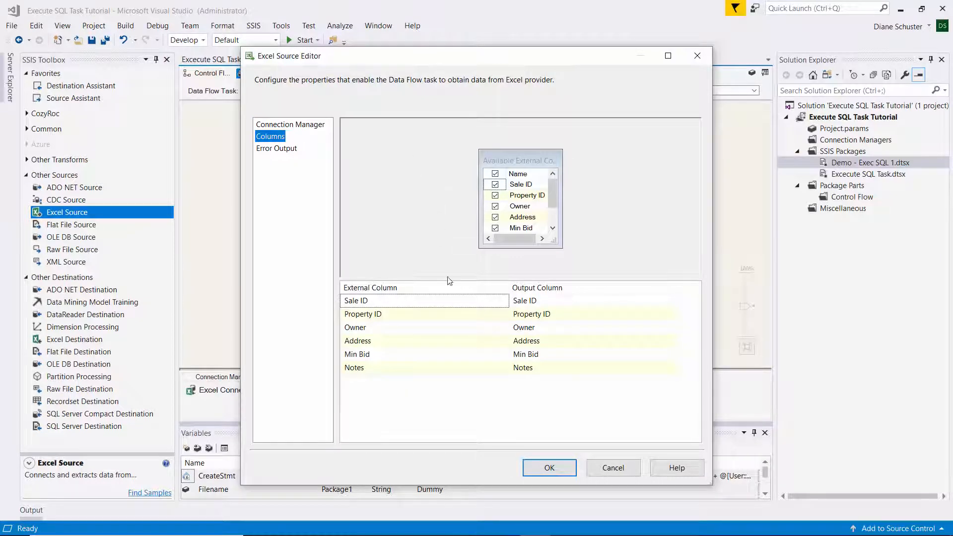
{"action": "left_click", "coordinate": [551, 469]}
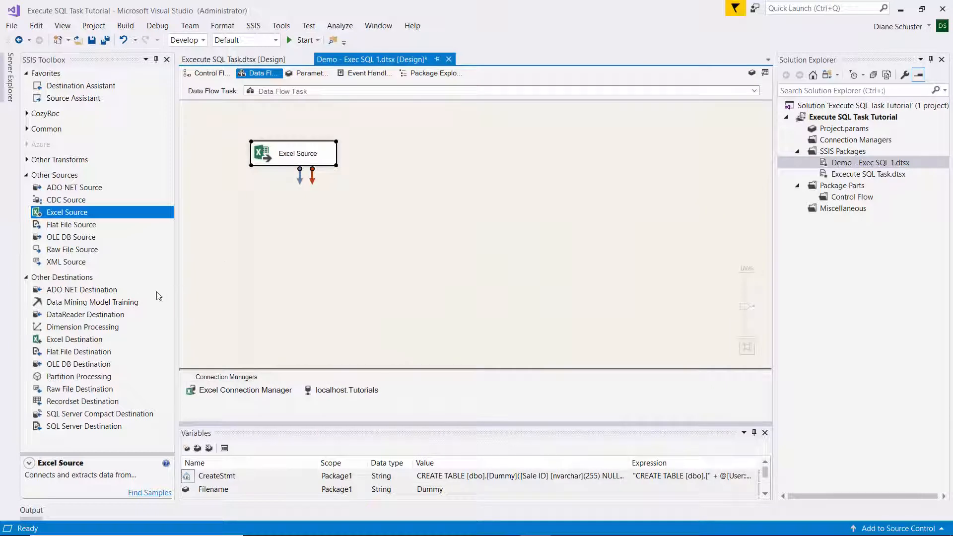
Add an OLE DB Destination fed by the Excel Source, with data access mode Table name or view name variable and variable User::TableName
{"action": "left_click_drag", "start_coordinate": [77, 365], "coordinate": [301, 200]}
{"action": "left_click", "coordinate": [305, 150]}
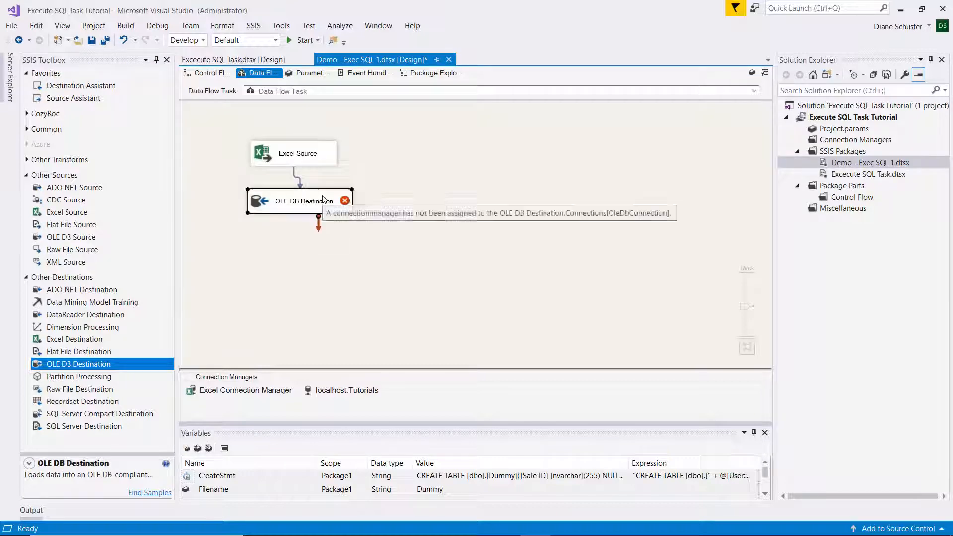
{"action": "double_click", "coordinate": [323, 203]}
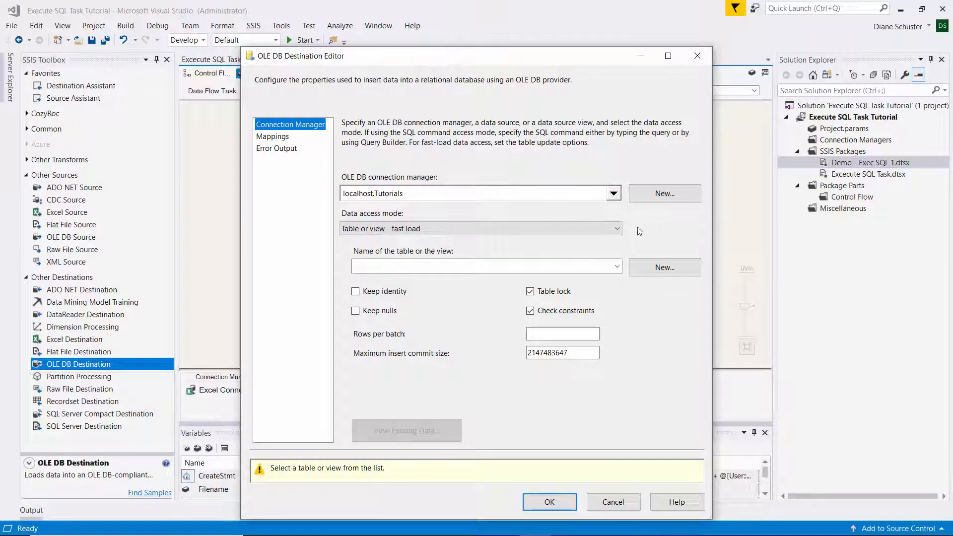
{"action": "left_click", "coordinate": [619, 229]}
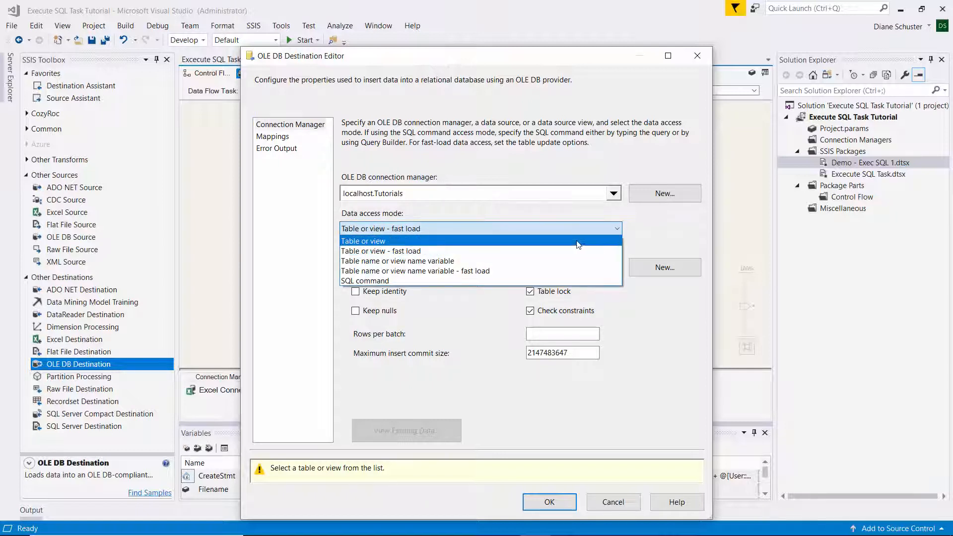
{"action": "left_click", "coordinate": [395, 262]}
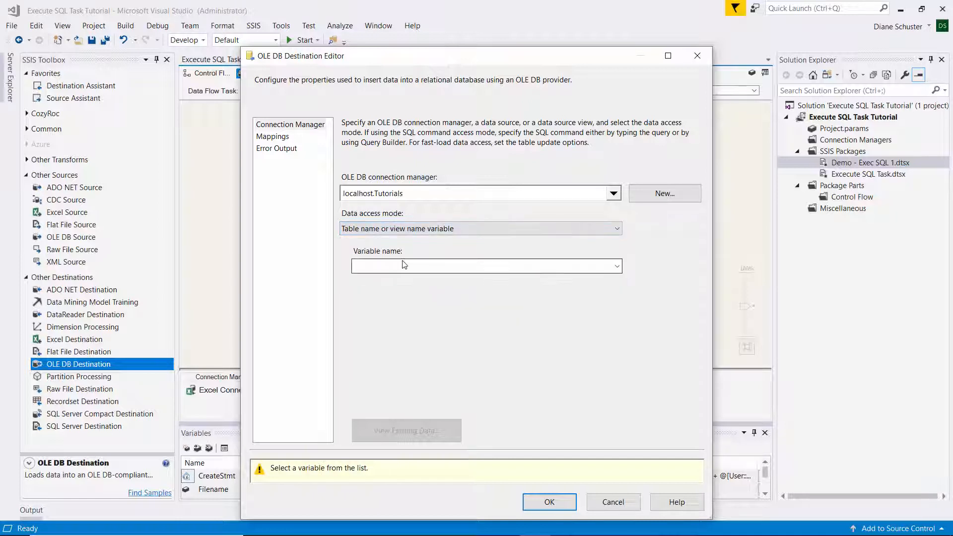
{"action": "left_click", "coordinate": [617, 267]}
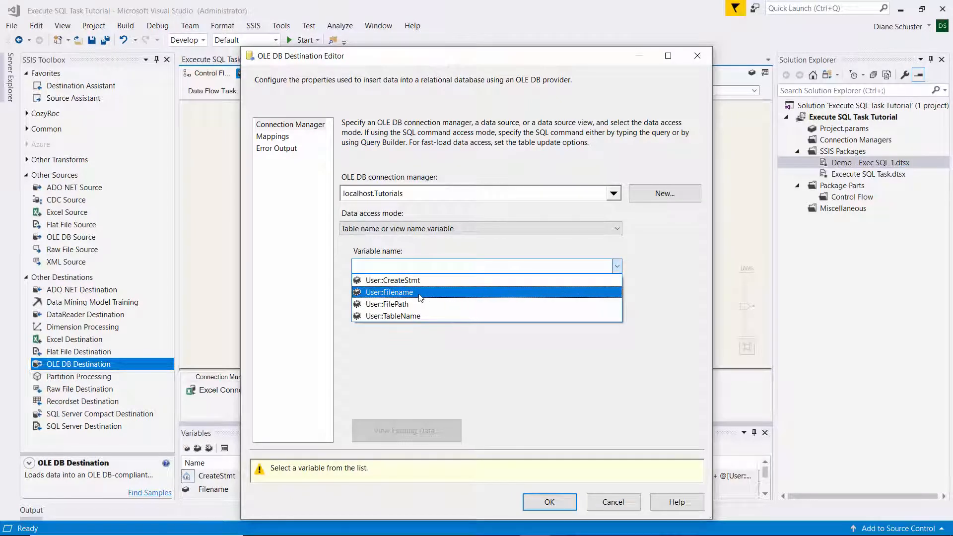
{"action": "left_click", "coordinate": [412, 316]}
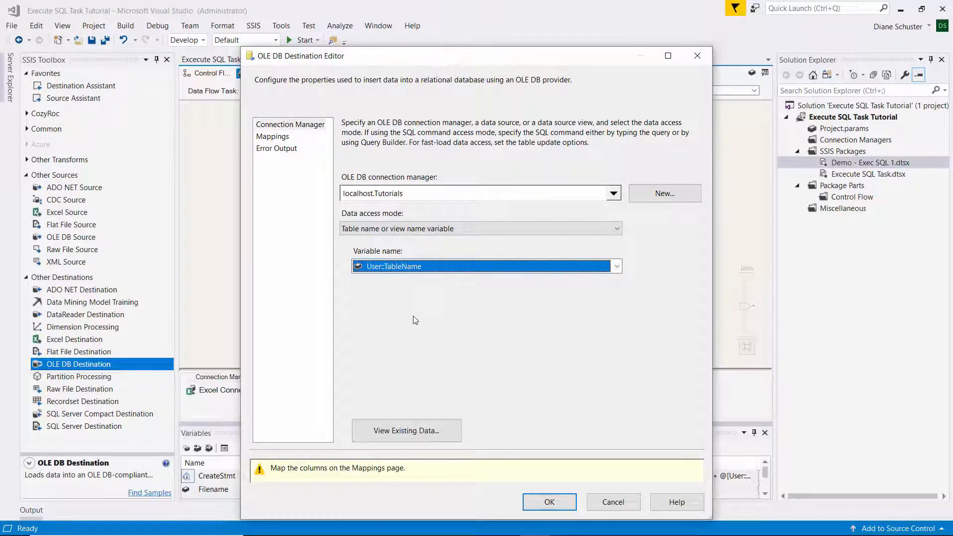
Preview the destination table's existing data, map the input columns to the destination columns, and accept the OLE DB Destination settings
{"action": "left_click", "coordinate": [429, 433]}
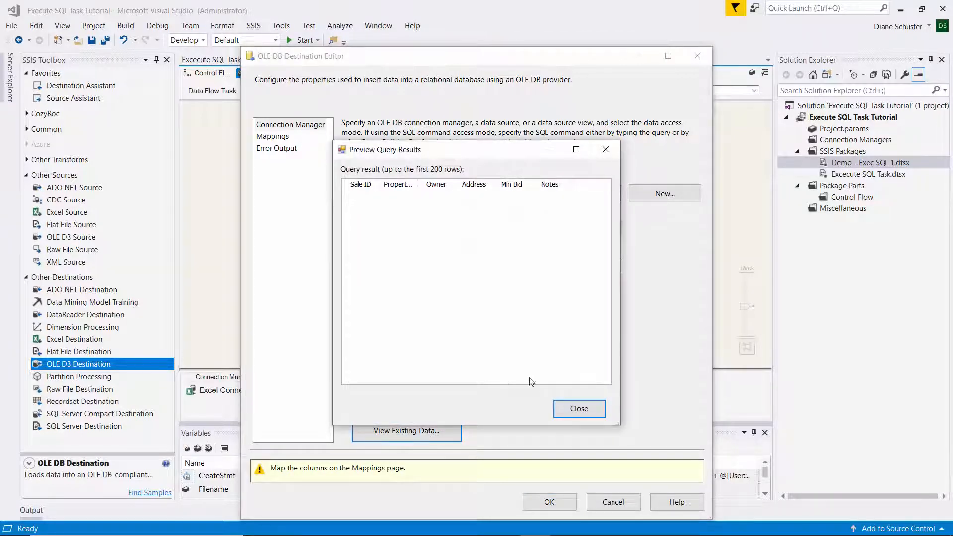
{"action": "left_click", "coordinate": [570, 407]}
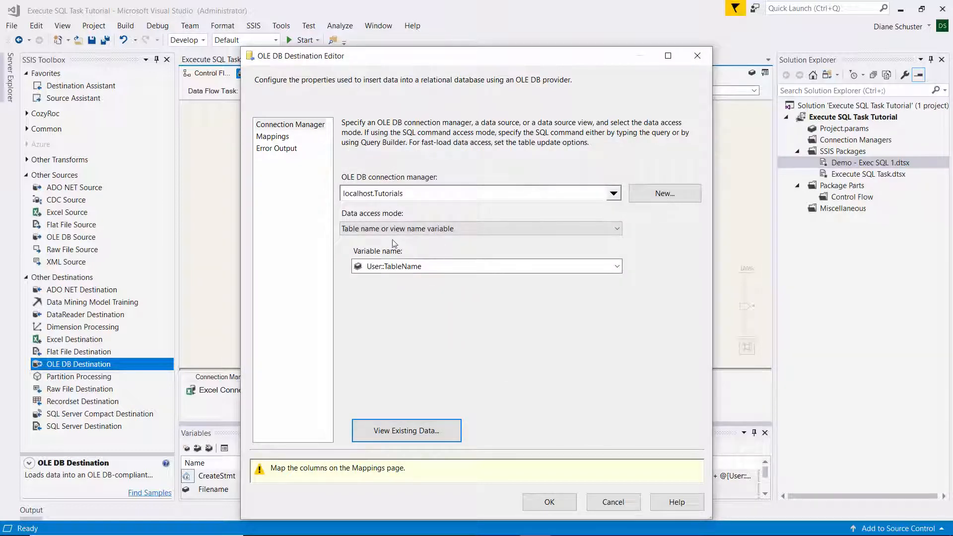
{"action": "left_click", "coordinate": [280, 137]}
{"action": "left_click", "coordinate": [280, 139]}
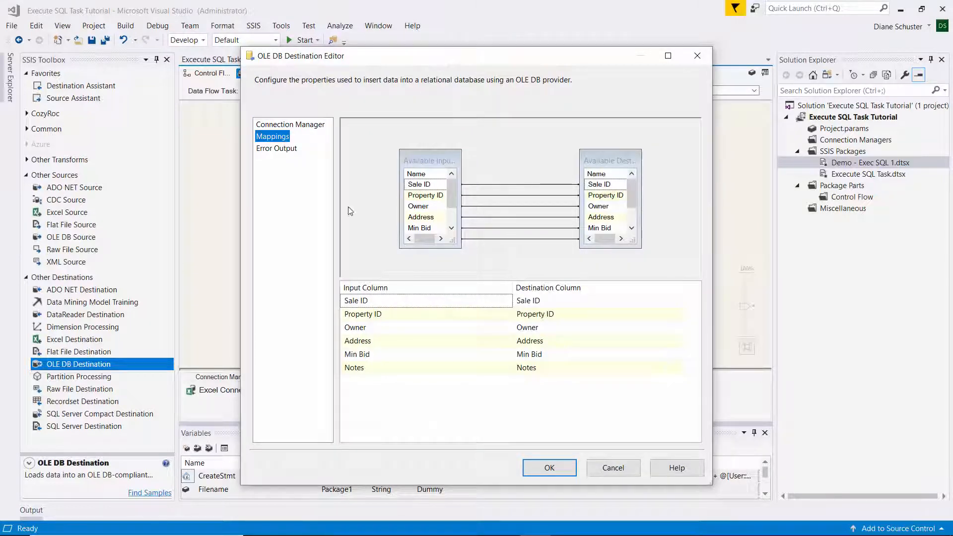
{"action": "left_click", "coordinate": [551, 468]}
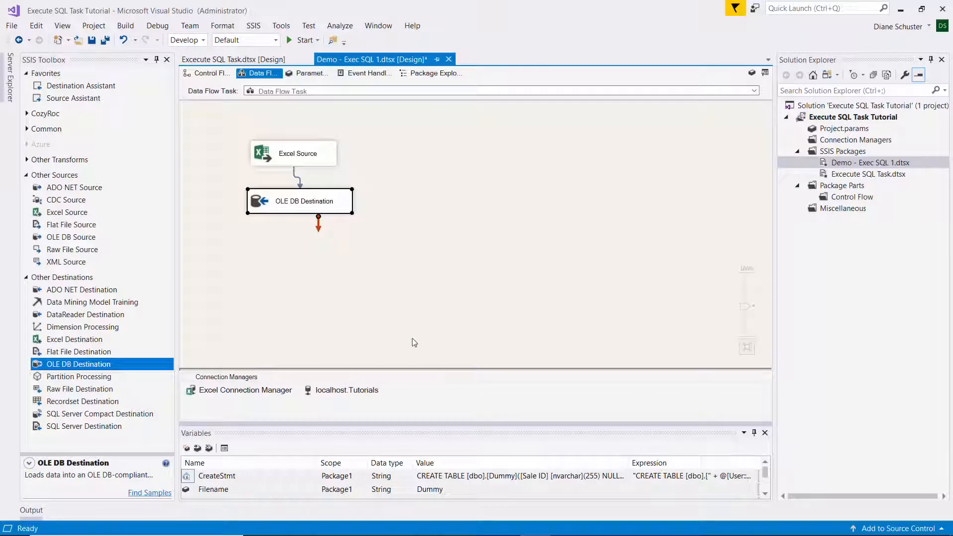
Display the Excel Connection Manager's properties docked in the document area and set RetainSameConnection to False
{"action": "right_click", "coordinate": [258, 393]}
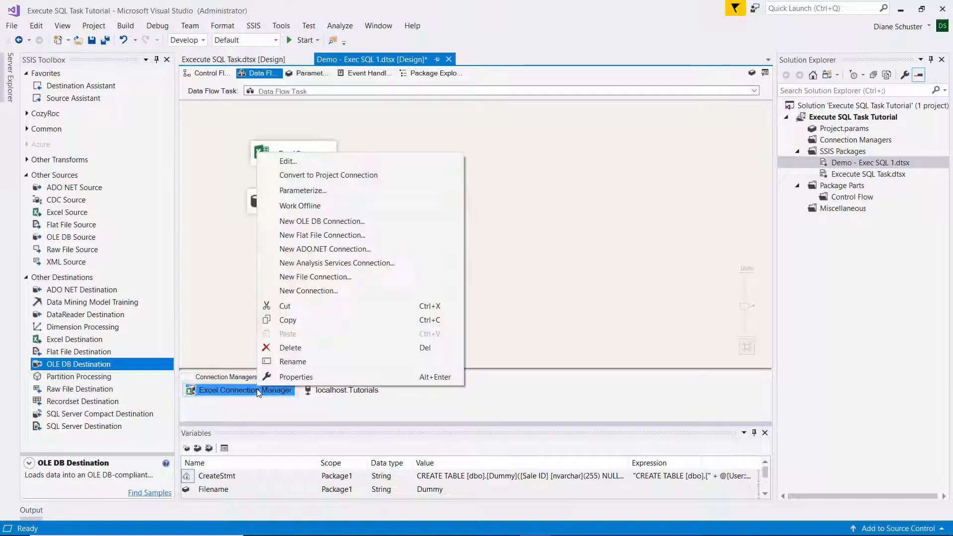
{"action": "left_click", "coordinate": [293, 378]}
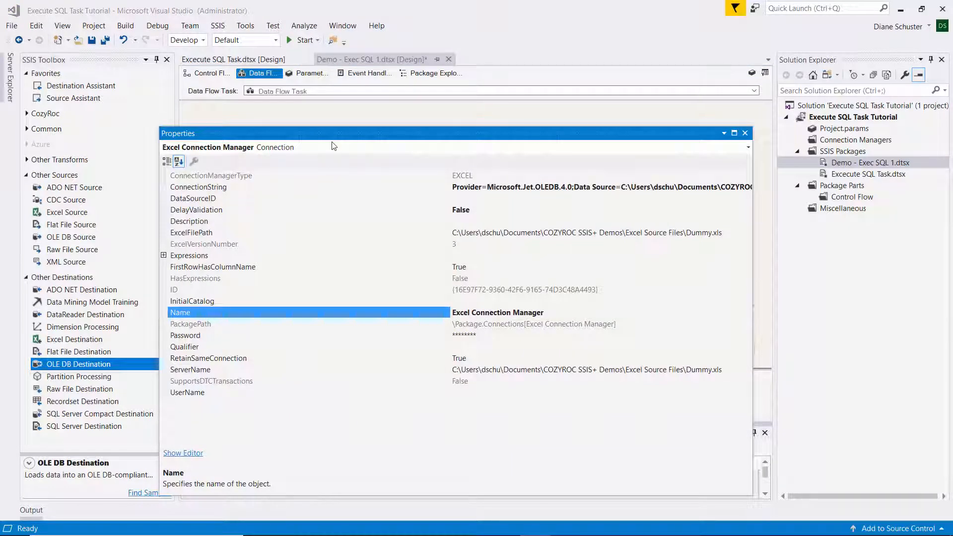
{"action": "left_click_drag", "start_coordinate": [348, 131], "coordinate": [312, 61]}
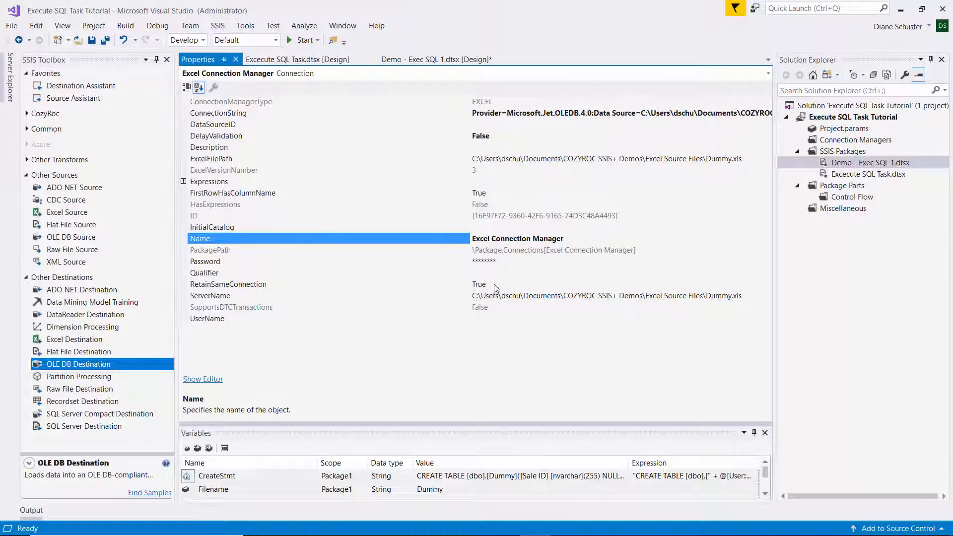
{"action": "left_click", "coordinate": [507, 284]}
{"action": "left_click", "coordinate": [766, 283]}
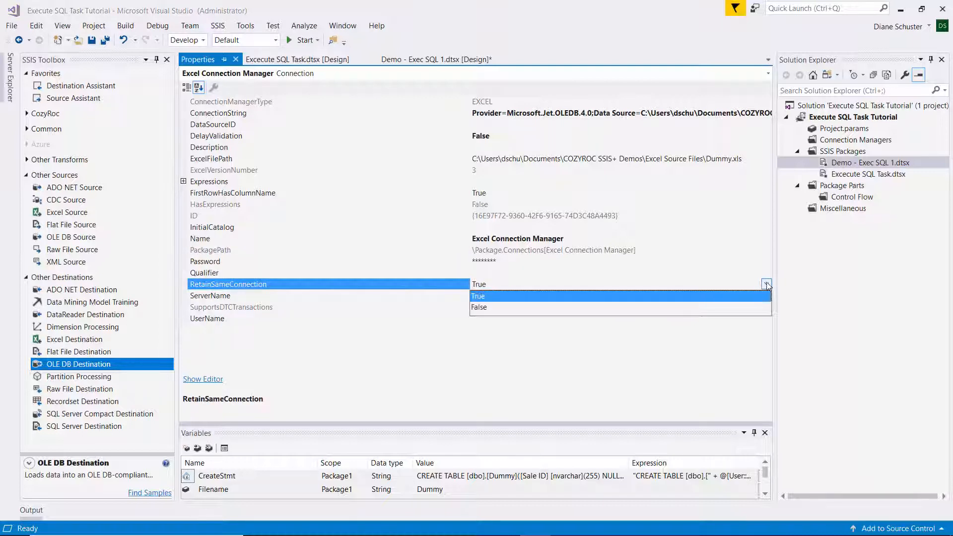
{"action": "left_click", "coordinate": [484, 306]}
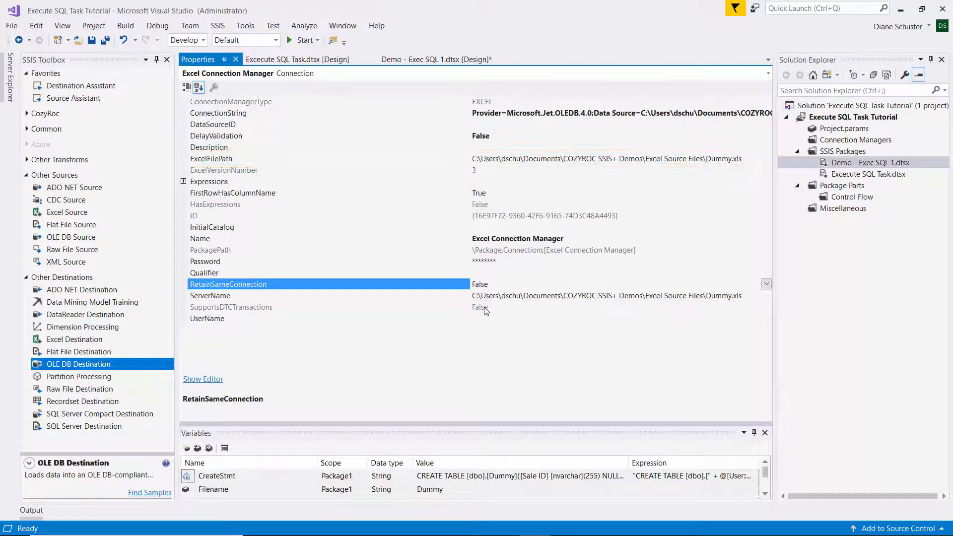
Add a property expression entry for ExcelFilePath to the Excel Connection Manager
{"action": "left_click", "coordinate": [627, 182]}
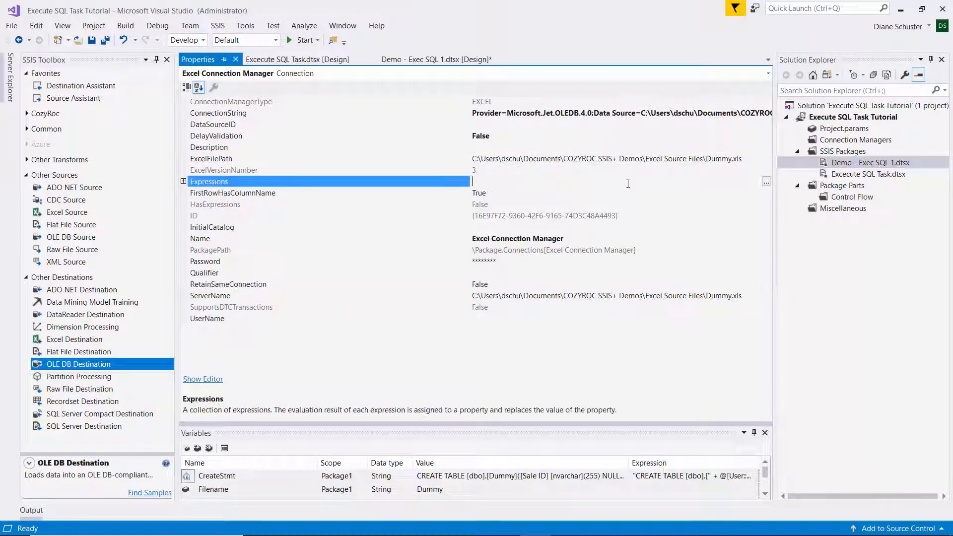
{"action": "left_click", "coordinate": [766, 181]}
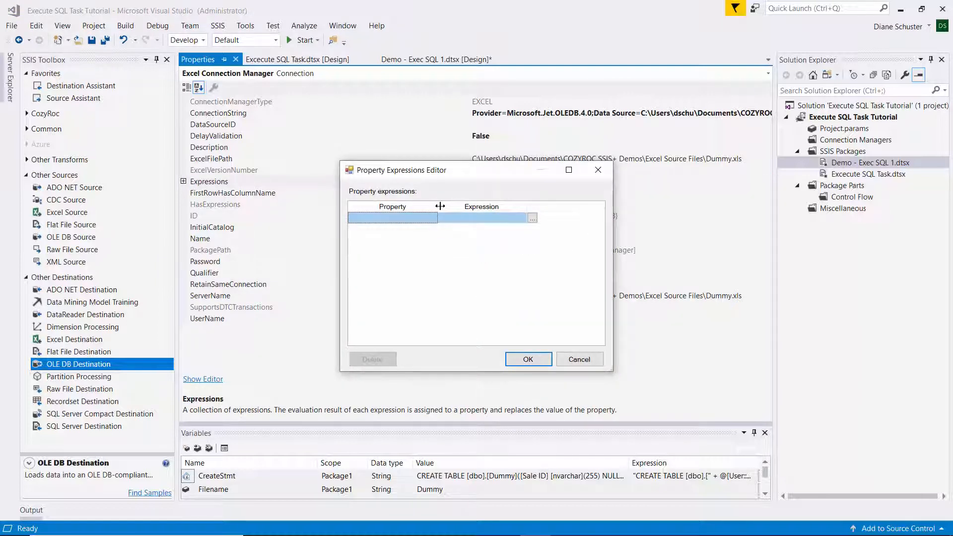
{"action": "left_click_drag", "start_coordinate": [438, 206], "coordinate": [492, 205]}
{"action": "left_click", "coordinate": [475, 219]}
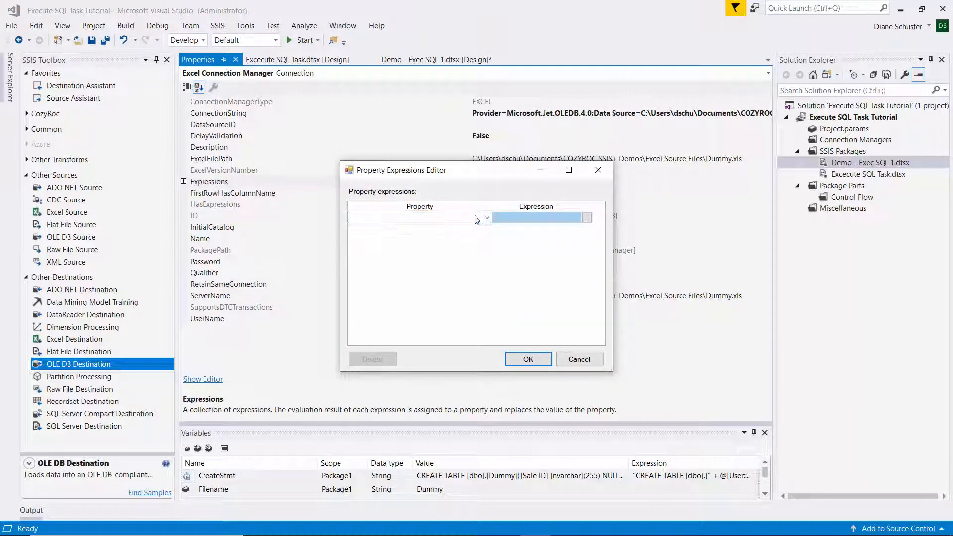
{"action": "left_click", "coordinate": [486, 217]}
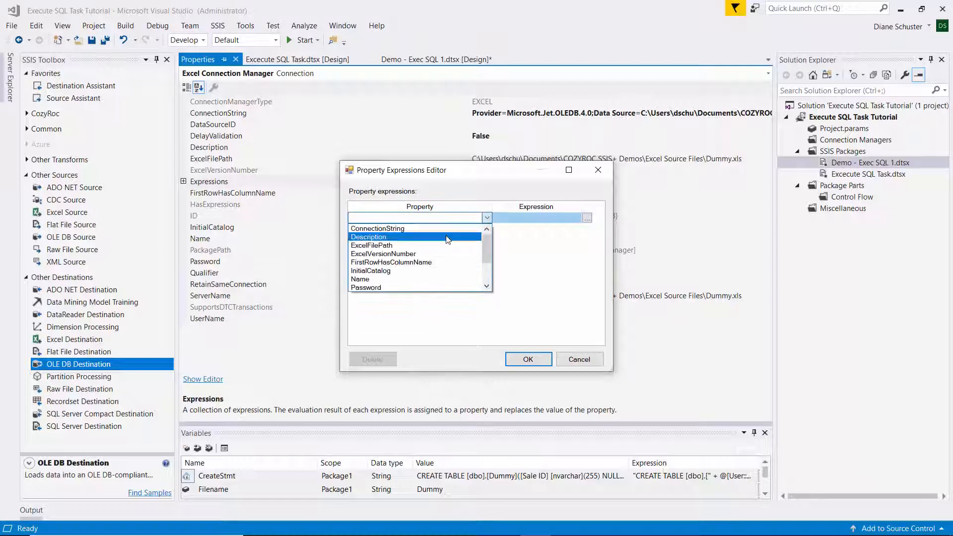
{"action": "left_click", "coordinate": [397, 245]}
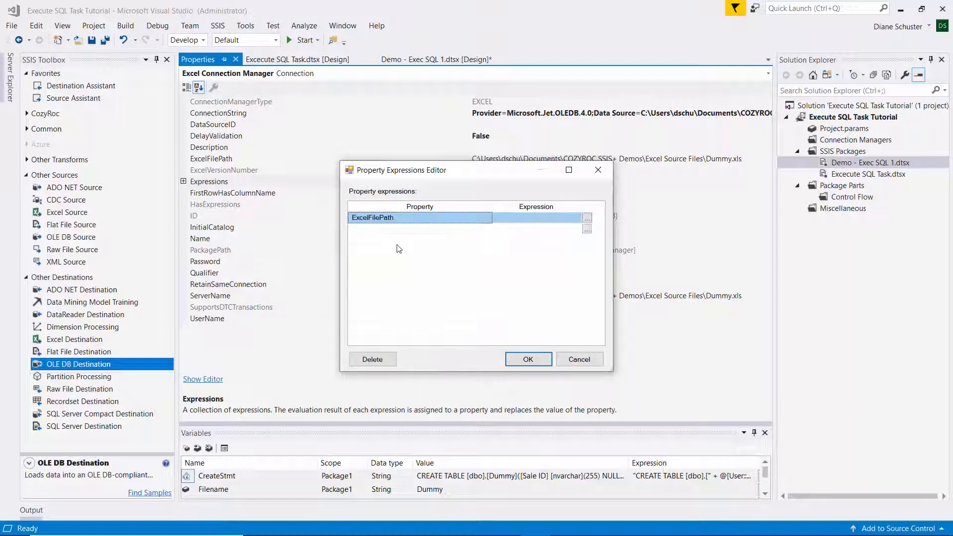
Open the expression builder for ExcelFilePath and copy @[User::FilePath] + "\\" + @[User::Filename] + ".xls" from Notes.txt in Notepad
{"action": "left_click", "coordinate": [587, 218]}
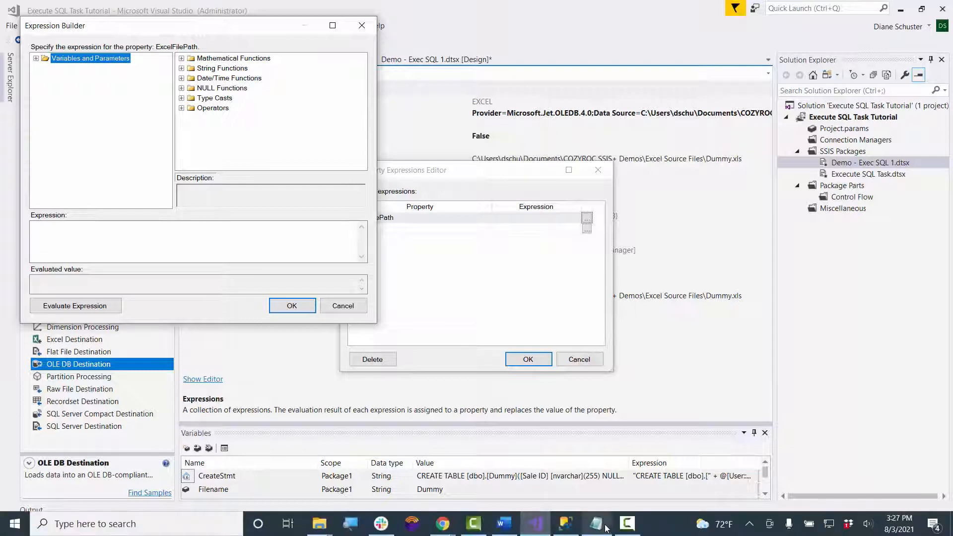
{"action": "left_click", "coordinate": [596, 523]}
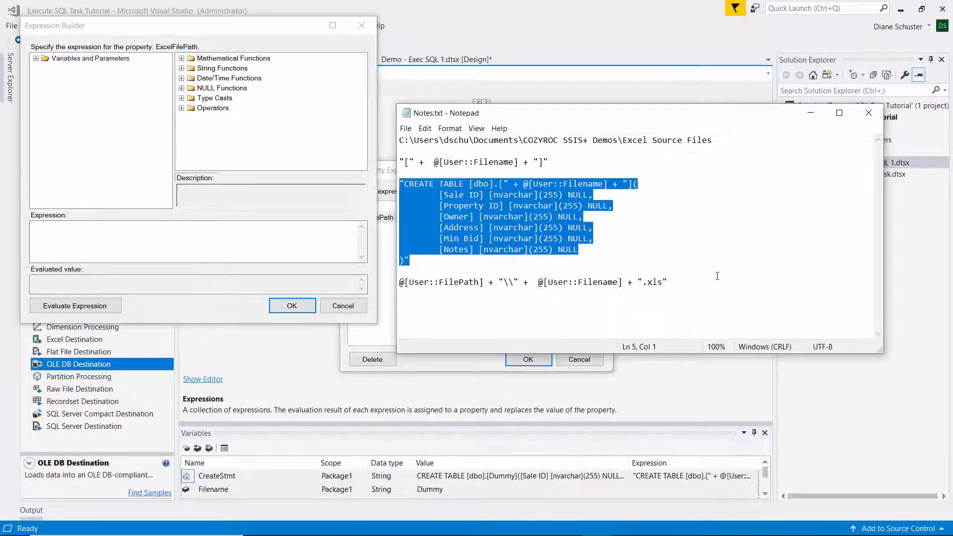
{"action": "left_click_drag", "start_coordinate": [668, 282], "coordinate": [399, 290]}
{"action": "key", "text": "ctrl+c"}
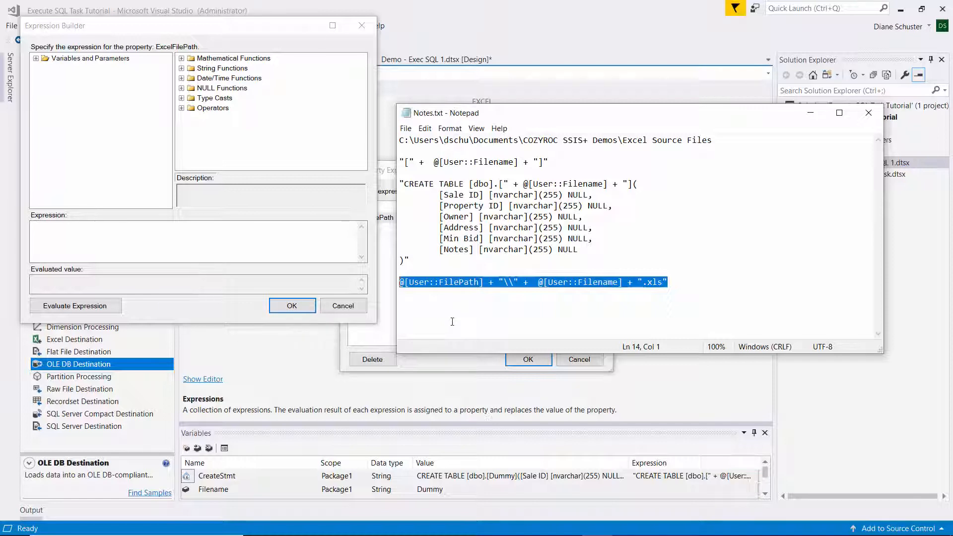
Paste the copied path expression for ExcelFilePath back in Visual Studio, evaluate it, accept it, and close the connection manager's properties
{"action": "left_click", "coordinate": [65, 228]}
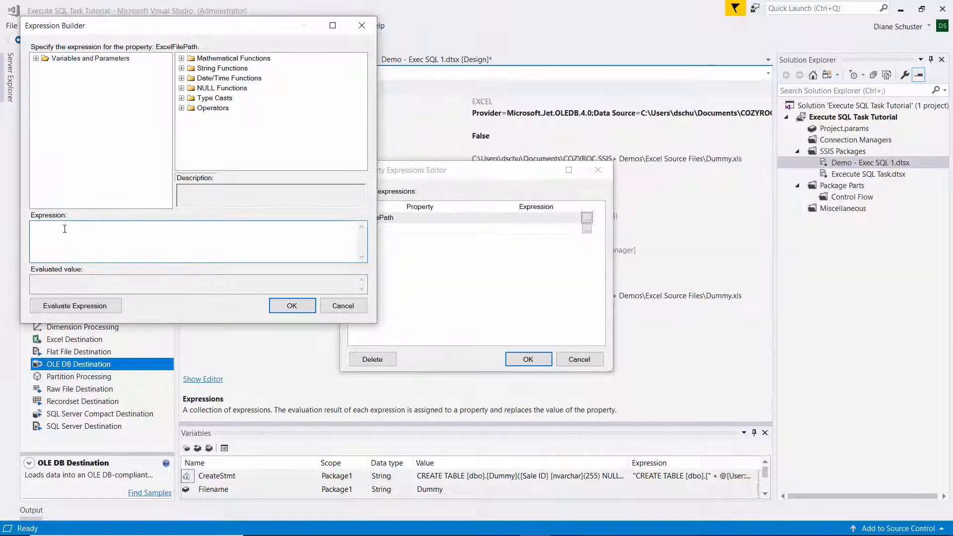
{"action": "key", "text": "ctrl+v"}
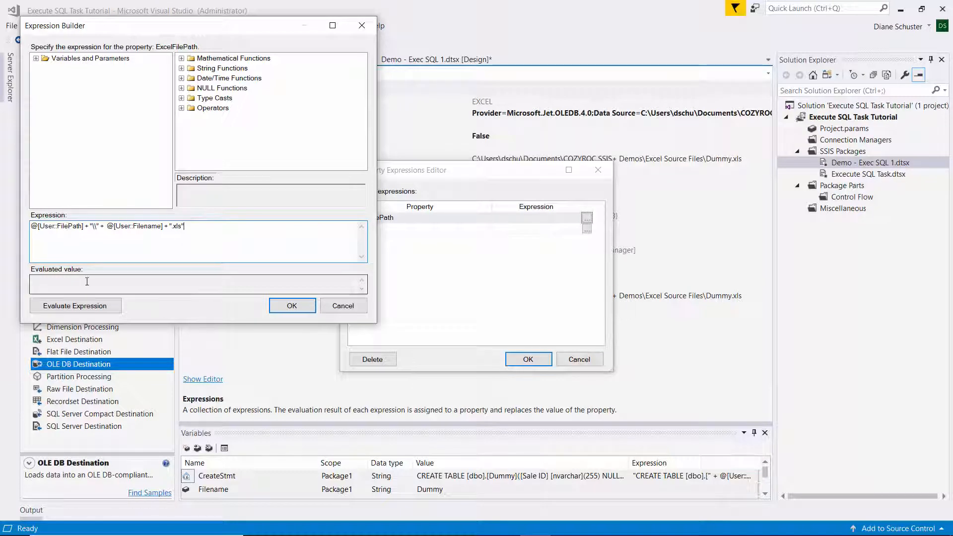
{"action": "left_click", "coordinate": [78, 308]}
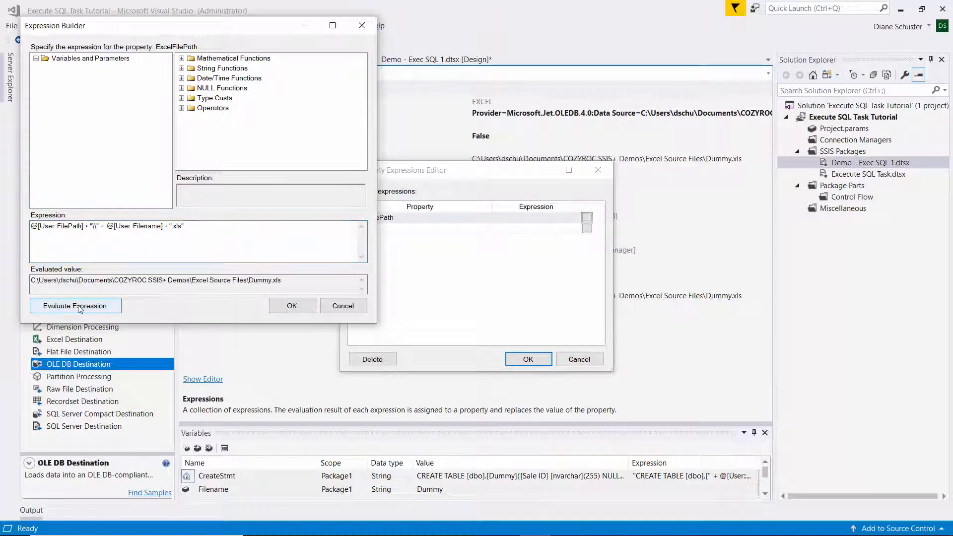
{"action": "left_click", "coordinate": [310, 309]}
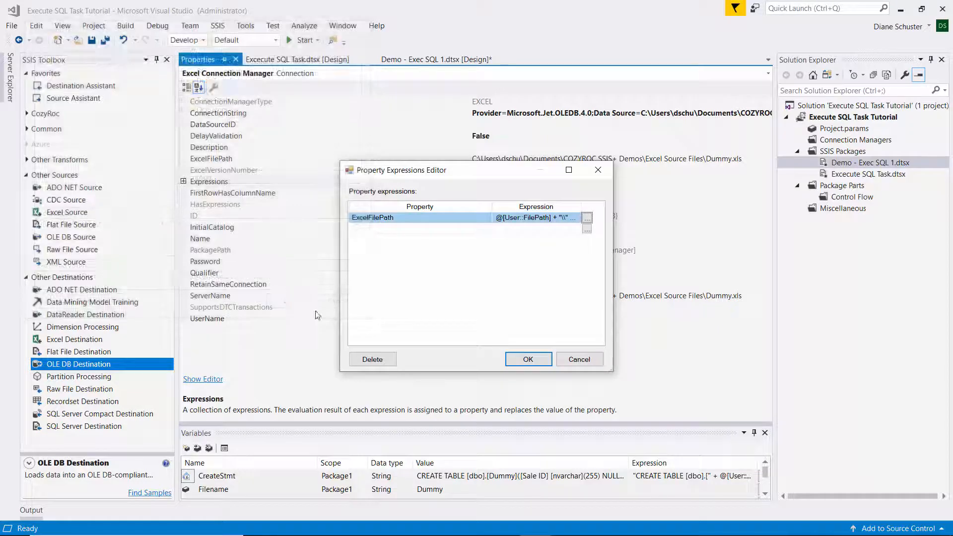
{"action": "left_click", "coordinate": [527, 358]}
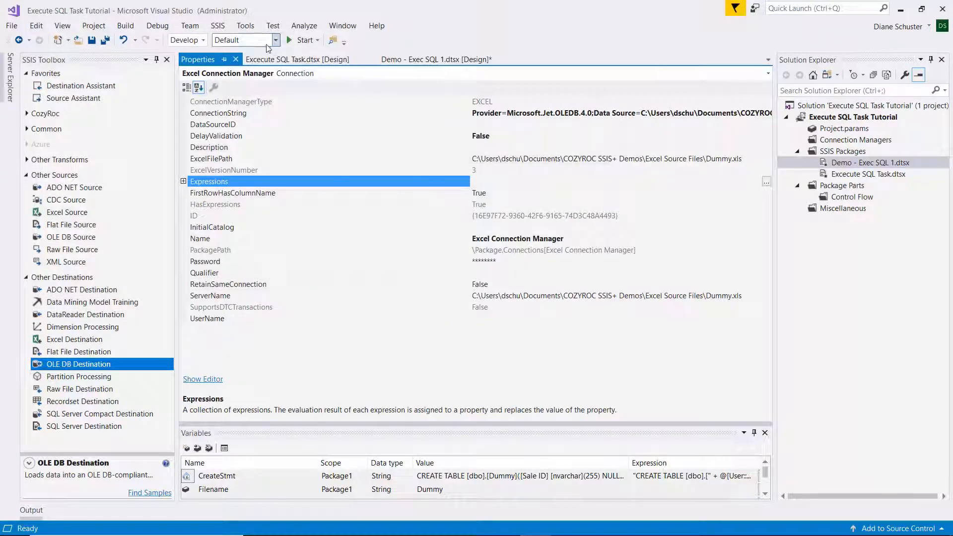
{"action": "left_click", "coordinate": [236, 60]}
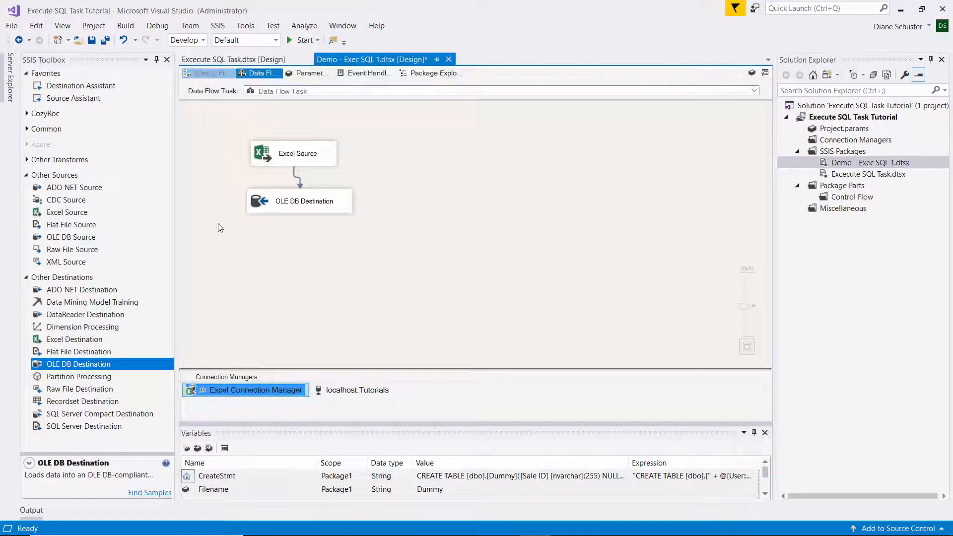